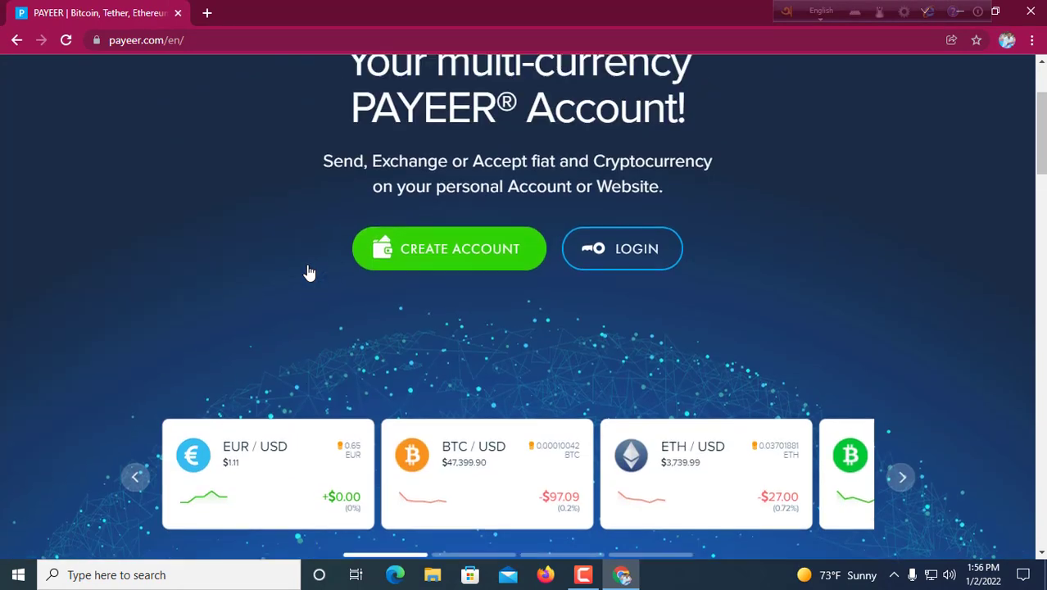
- Start a new Payeer account registration to reach the email form, then open a blank browser tab
scroll(317, 272, "down", 4)
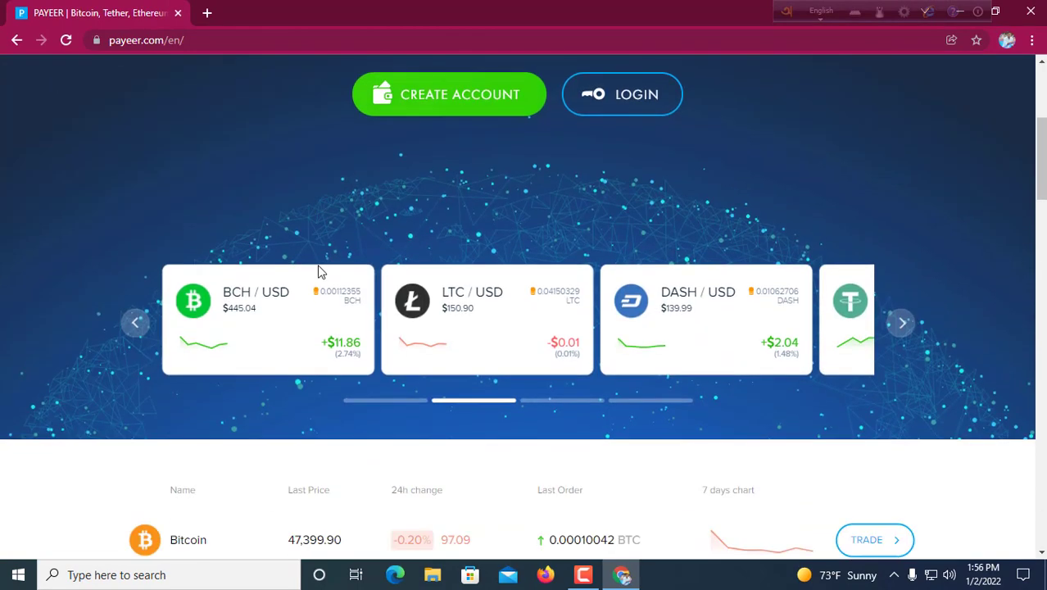
scroll(319, 271, "up", 4)
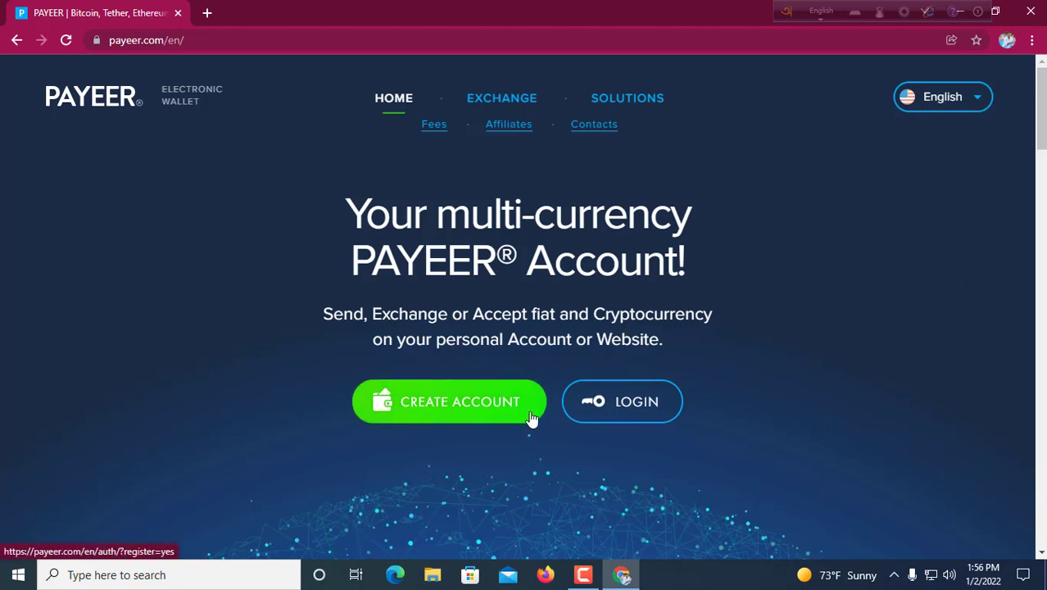
left_click(480, 406)
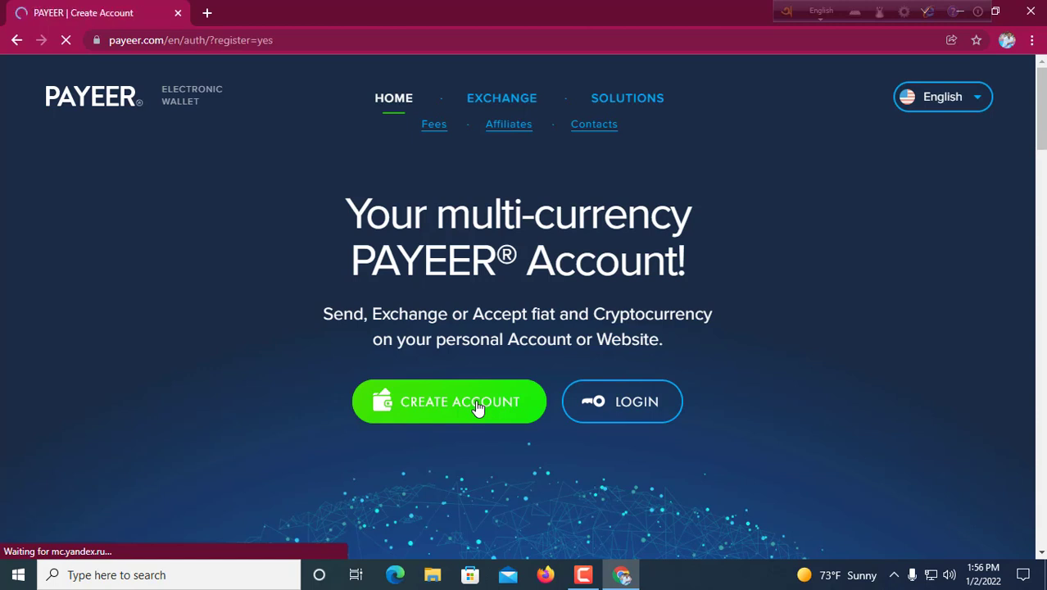
scroll(491, 385, "down", 1)
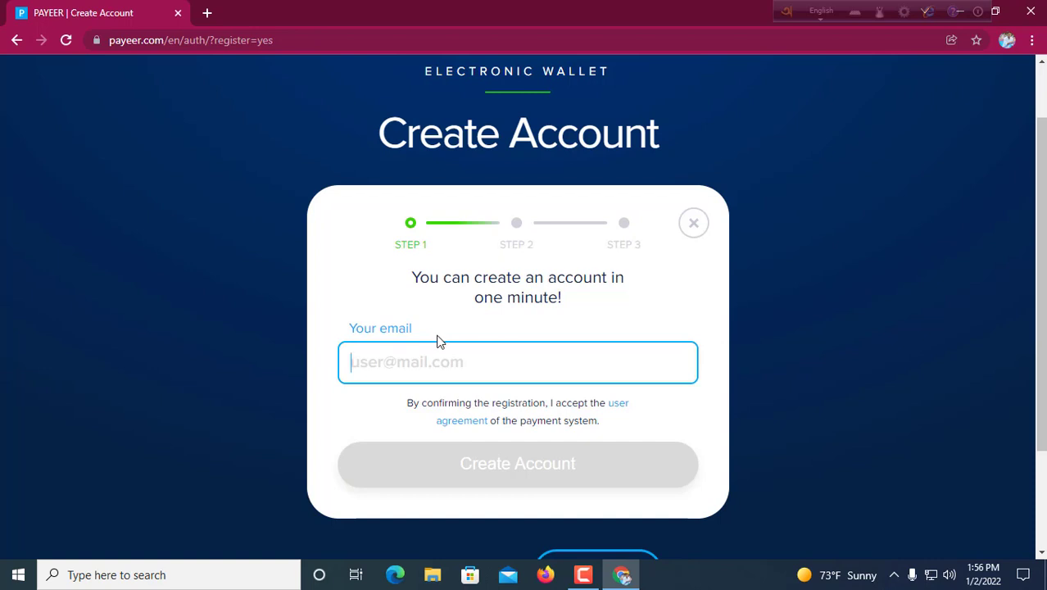
key("ctrl+t")
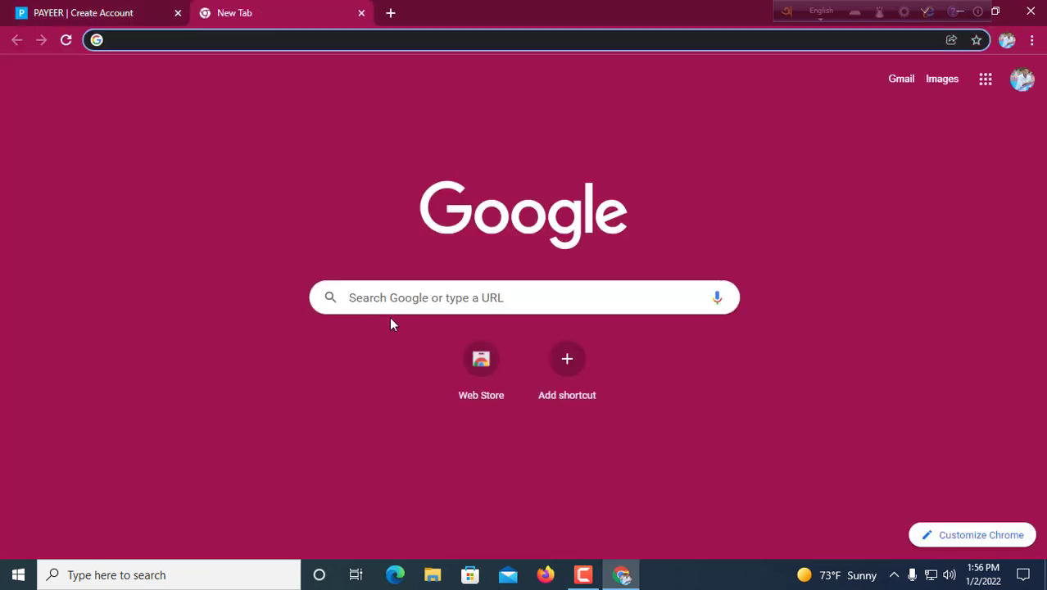
- Search 'gmail', open the inbox and select the account's email address from the avatar panel, then return to Payeer
left_click(397, 297)
left_click(366, 369)
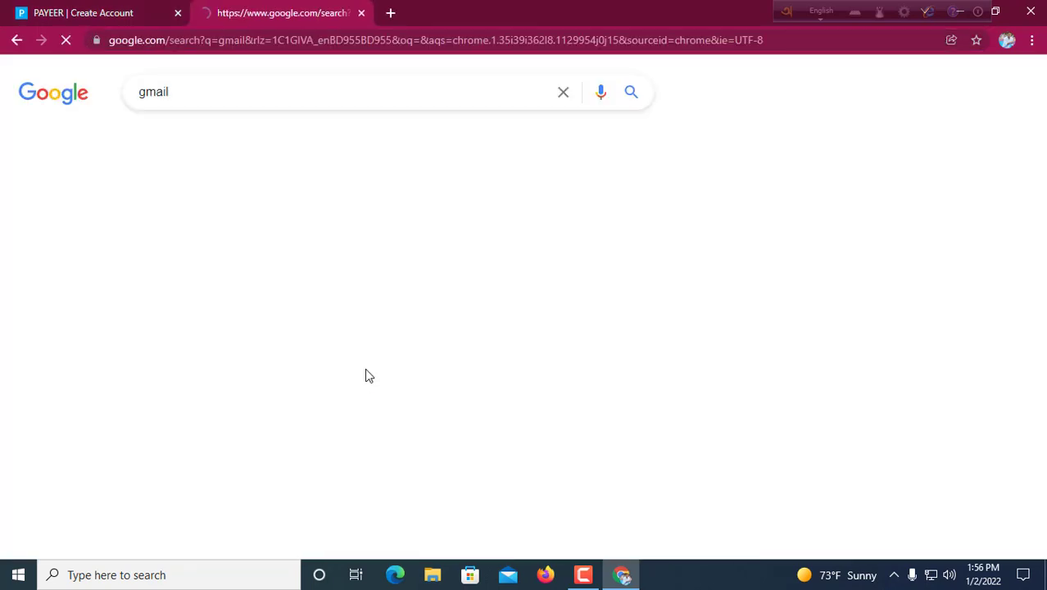
left_click(204, 227)
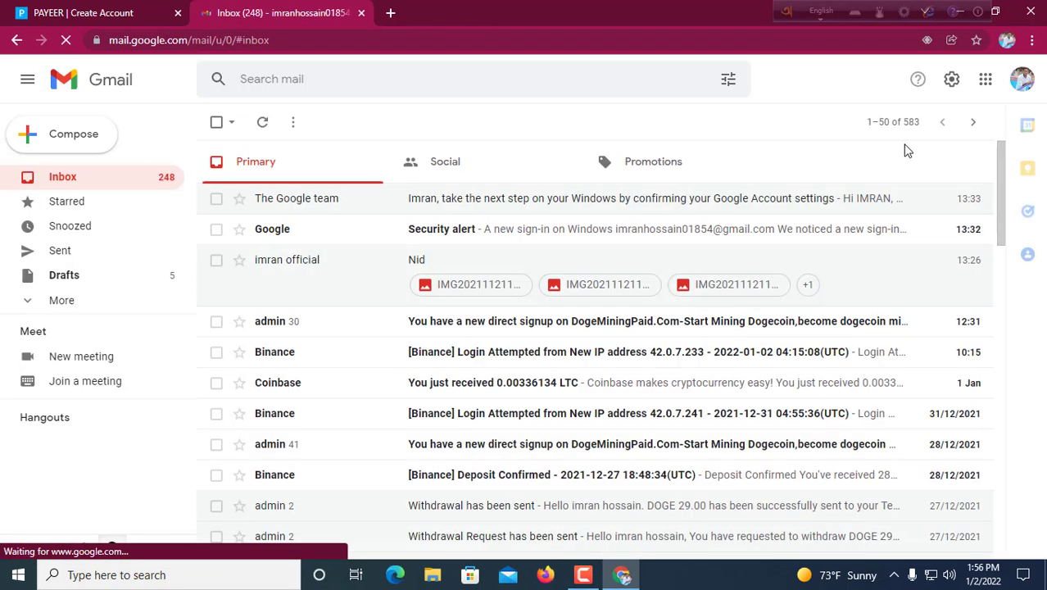
left_click(1023, 82)
triple_click(852, 214)
key("ctrl+c")
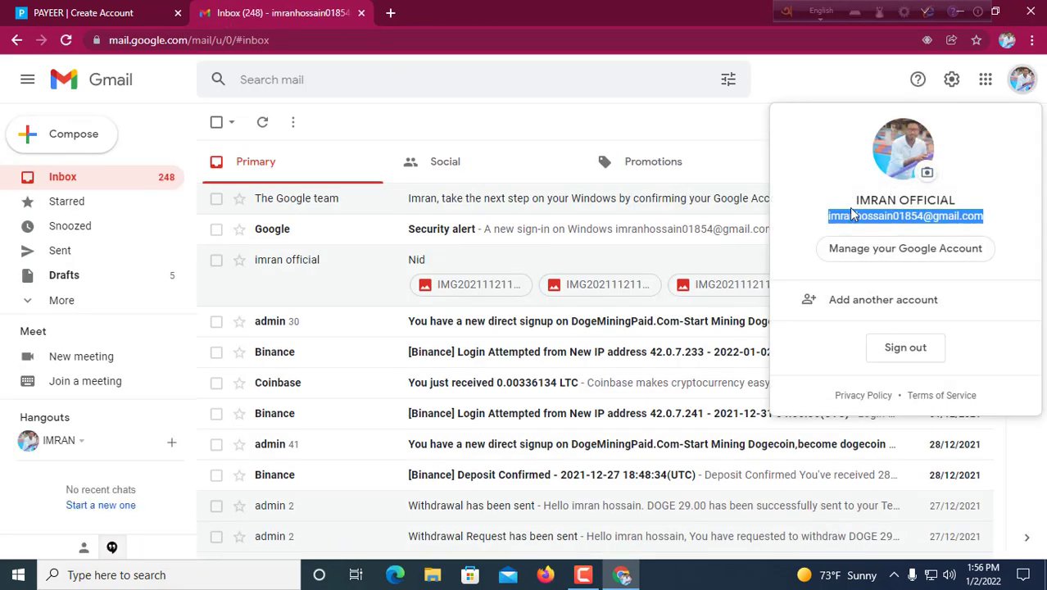
left_click(135, 16)
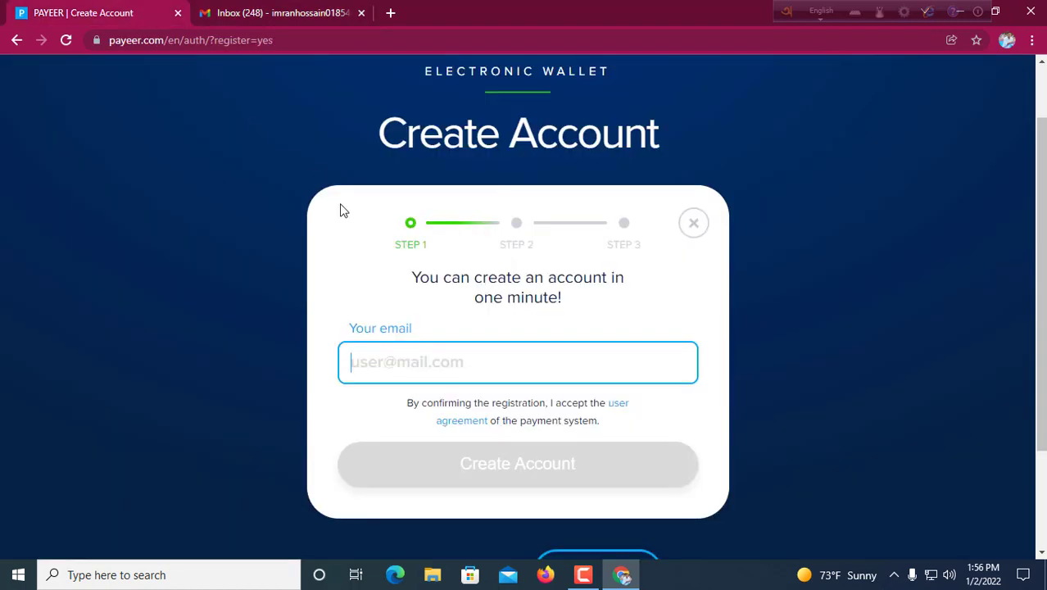
- Paste the copied Gmail address into the registration email field and submit it with Create Account
right_click(393, 362)
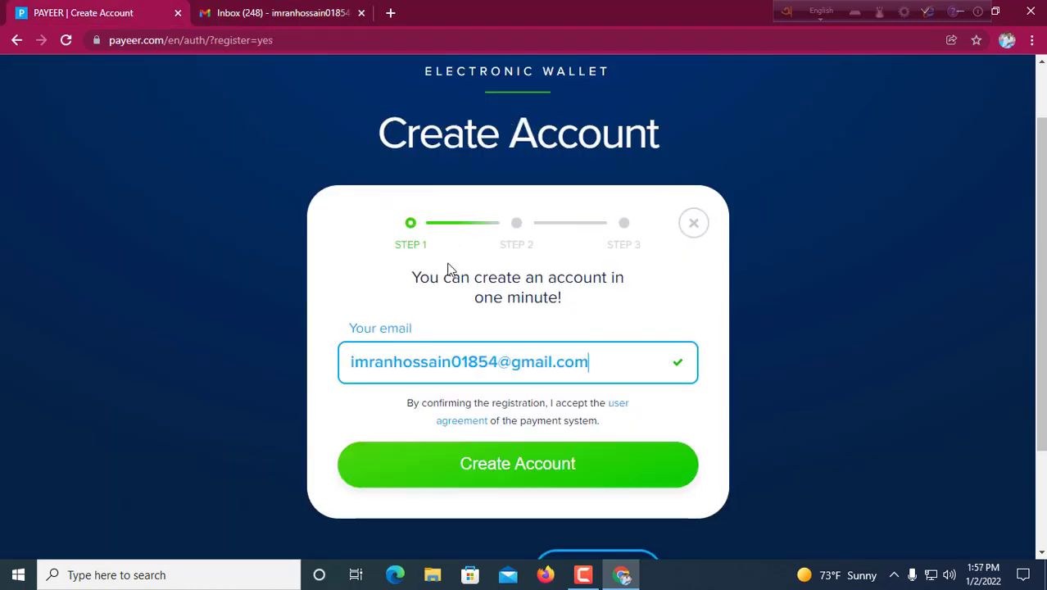
left_click(449, 259)
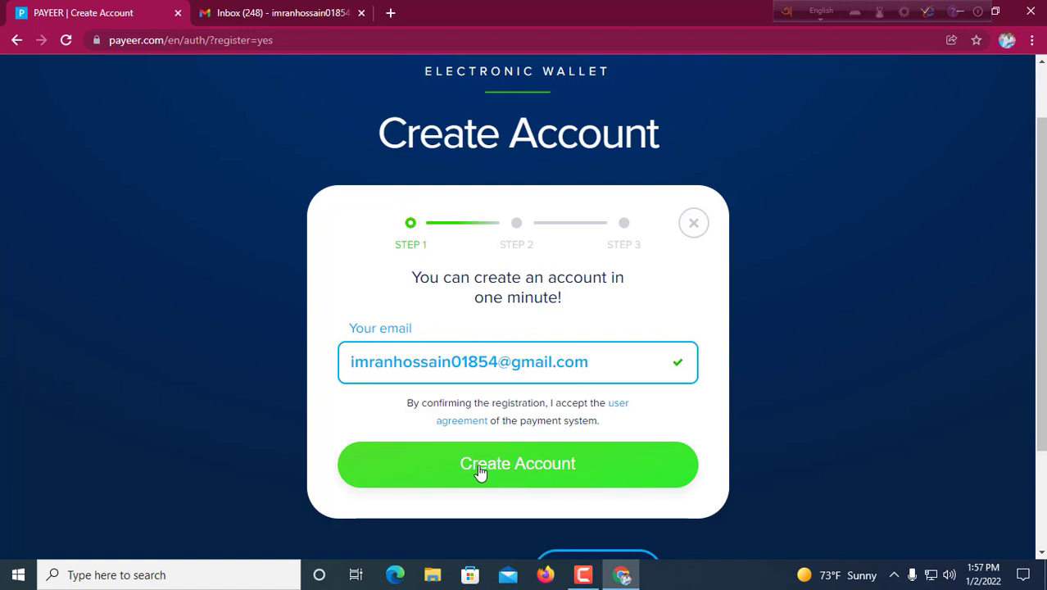
left_click(538, 470)
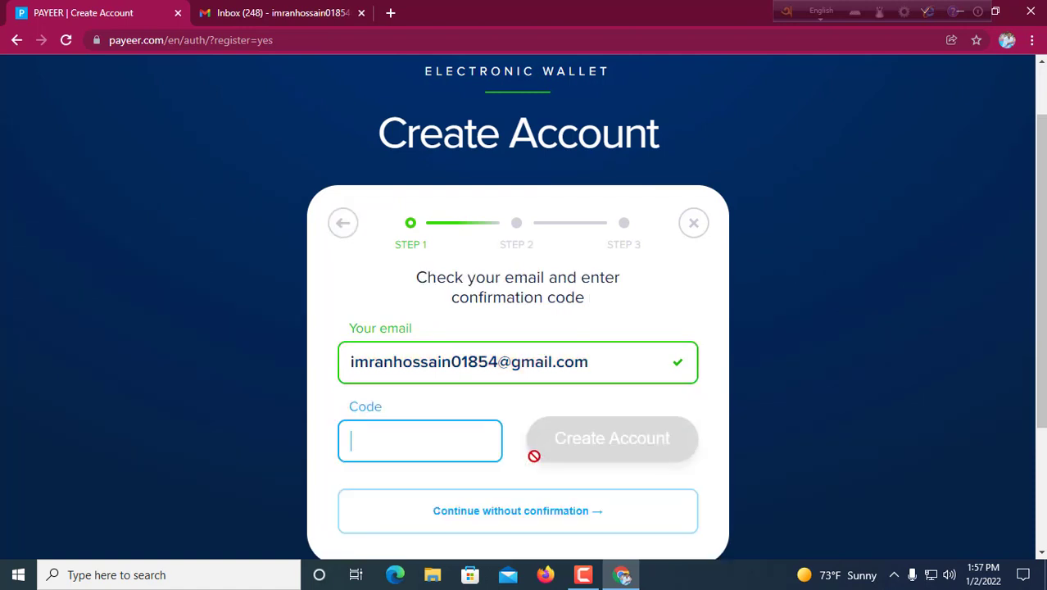
scroll(537, 459, "down", 1)
scroll(539, 447, "down", 1)
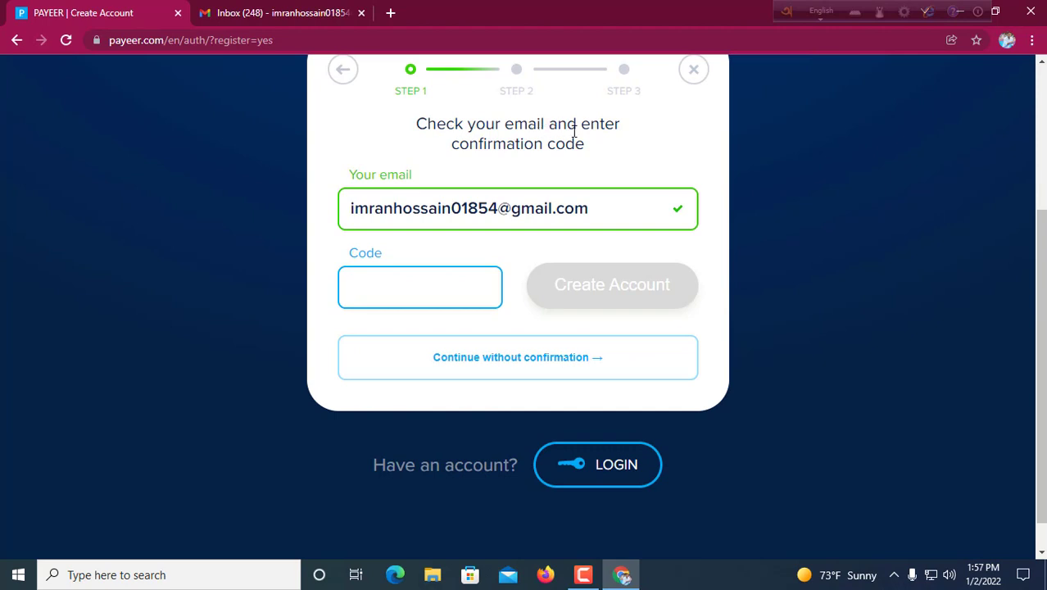
- Reload Gmail, open Payeer's Verification code email and copy the code for the Payeer Code field
left_click(271, 14)
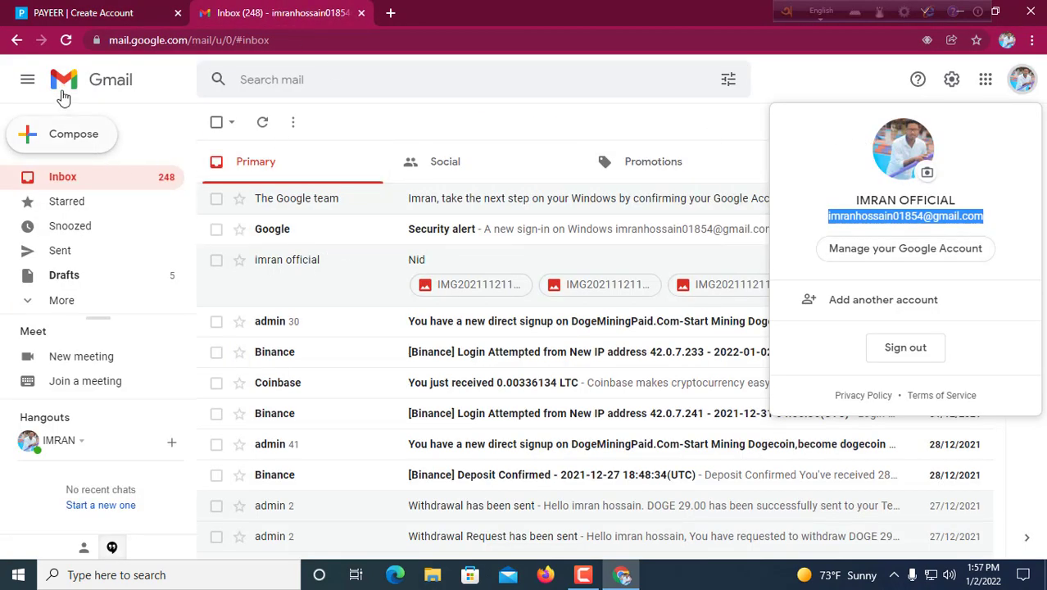
left_click(65, 39)
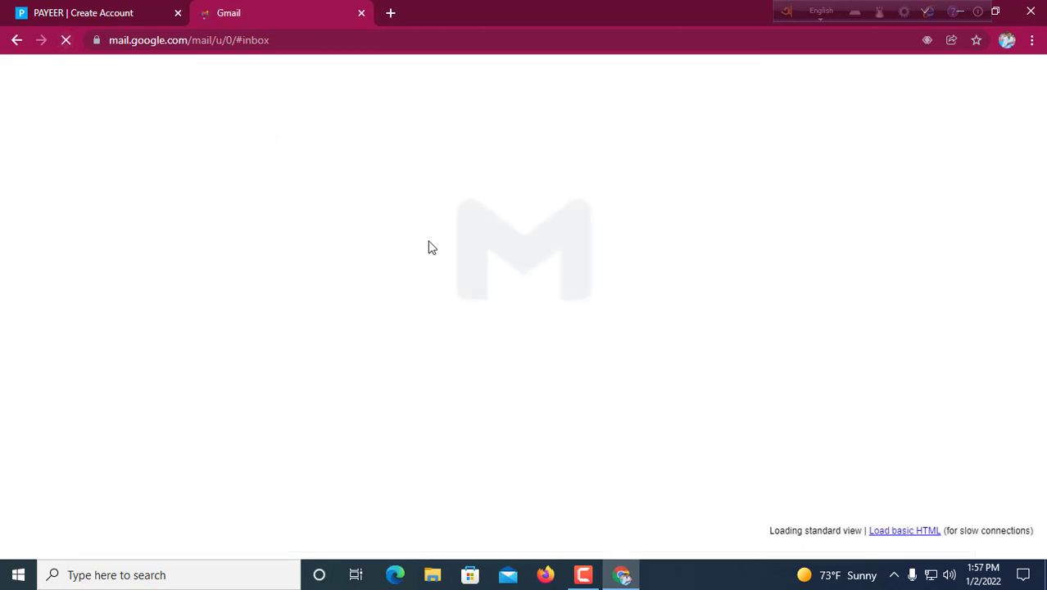
left_click(438, 213)
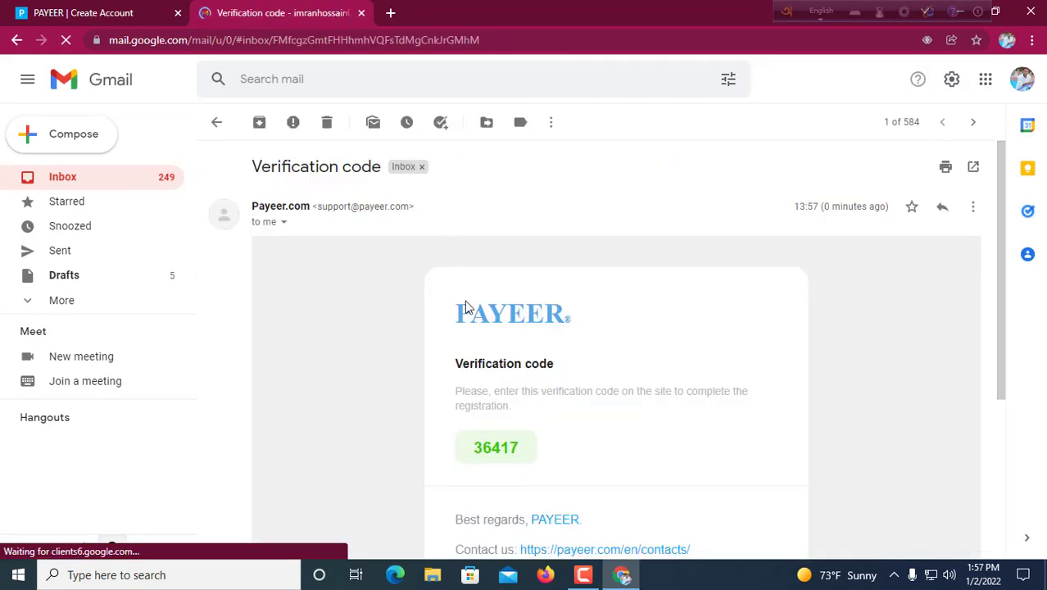
double_click(502, 446)
right_click(502, 446)
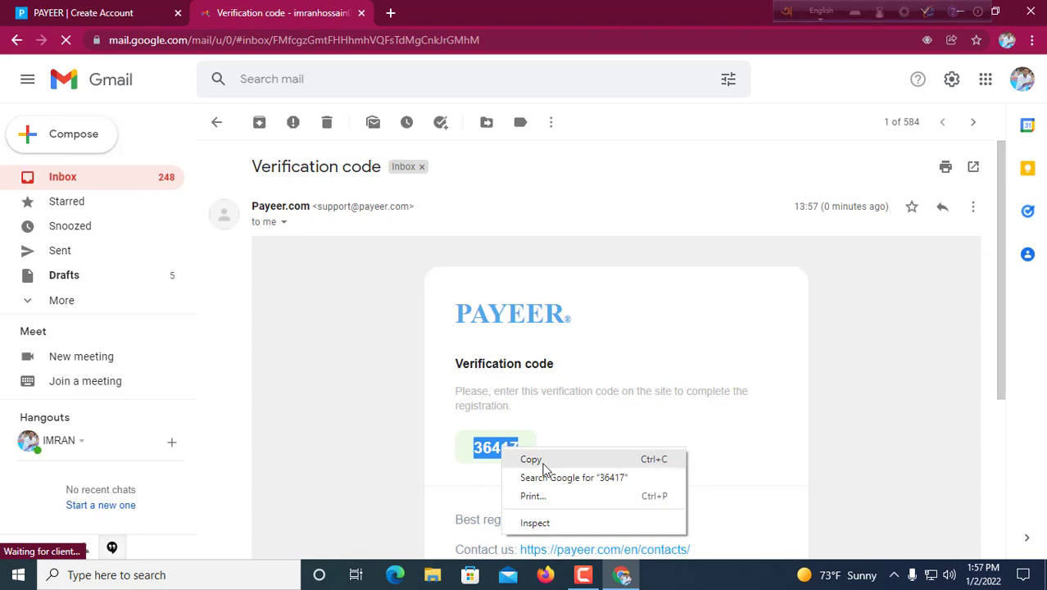
left_click(537, 458)
left_click(122, 12)
right_click(448, 288)
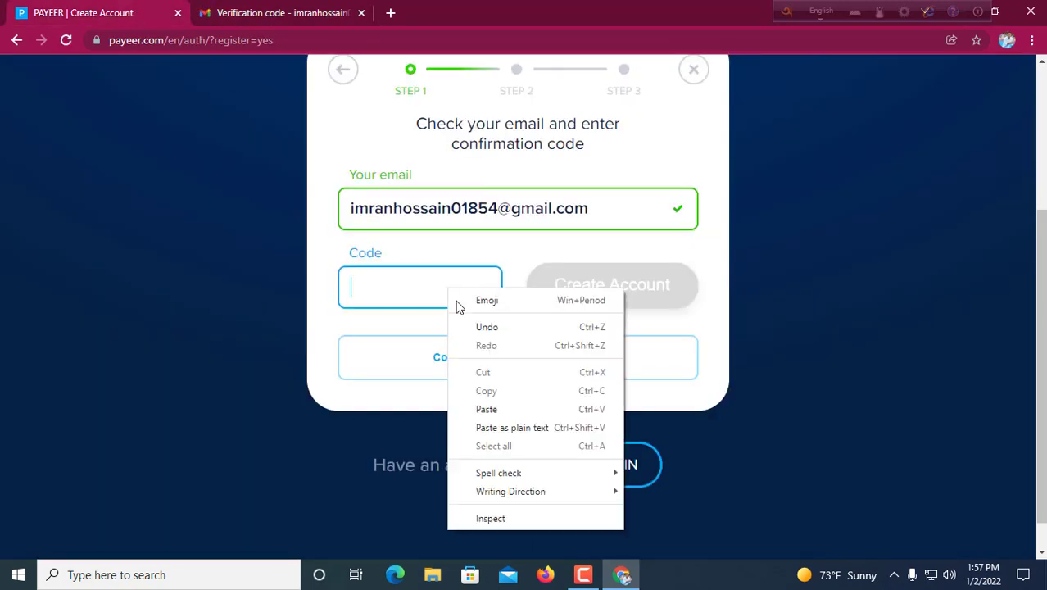
- Paste the verification code and continue to the generated password, secret code and account name
left_click(492, 409)
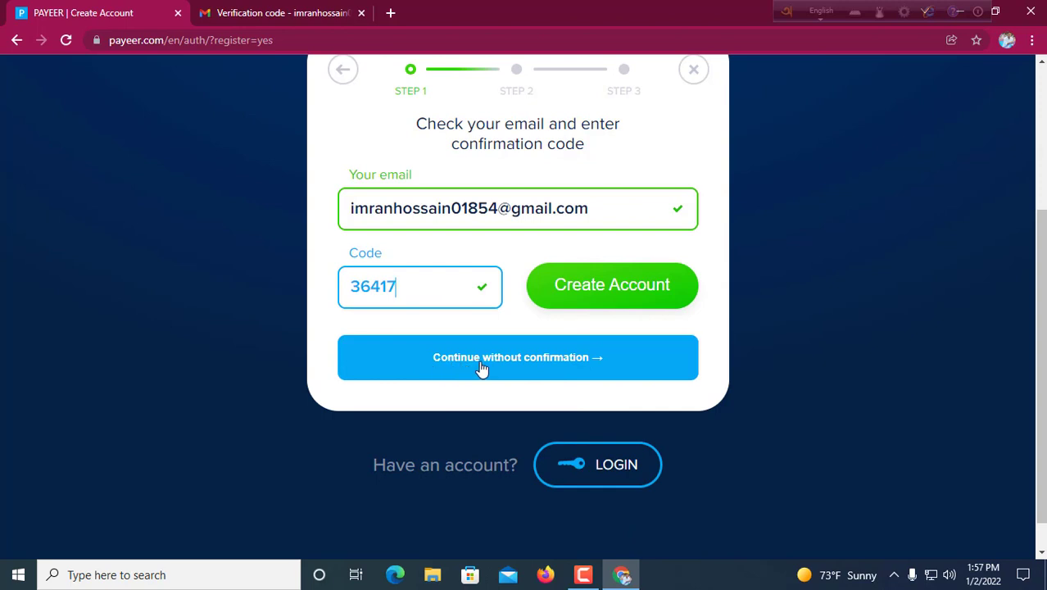
left_click(558, 369)
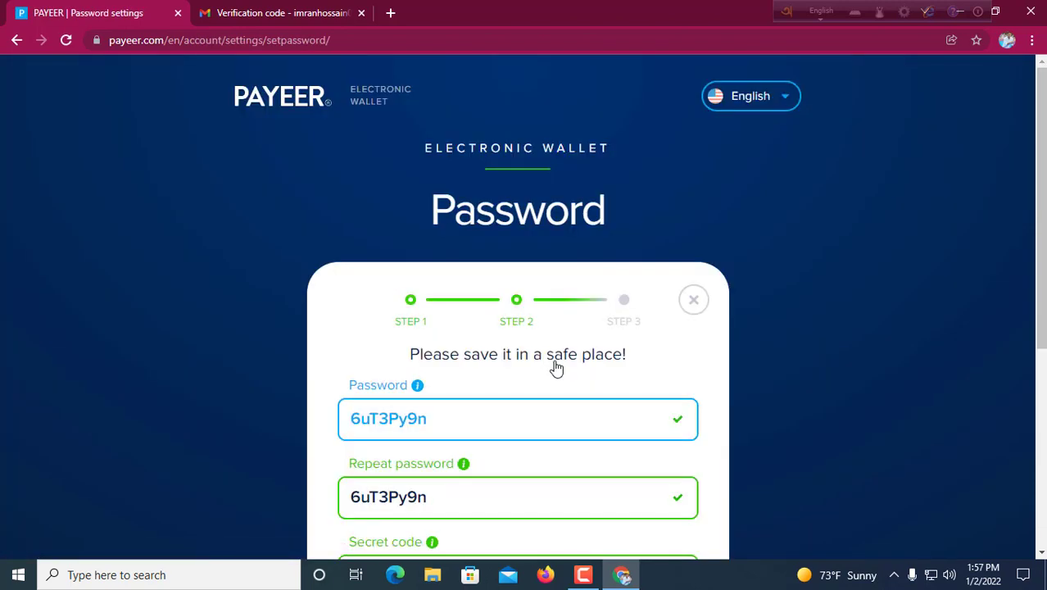
scroll(542, 354, "down", 2)
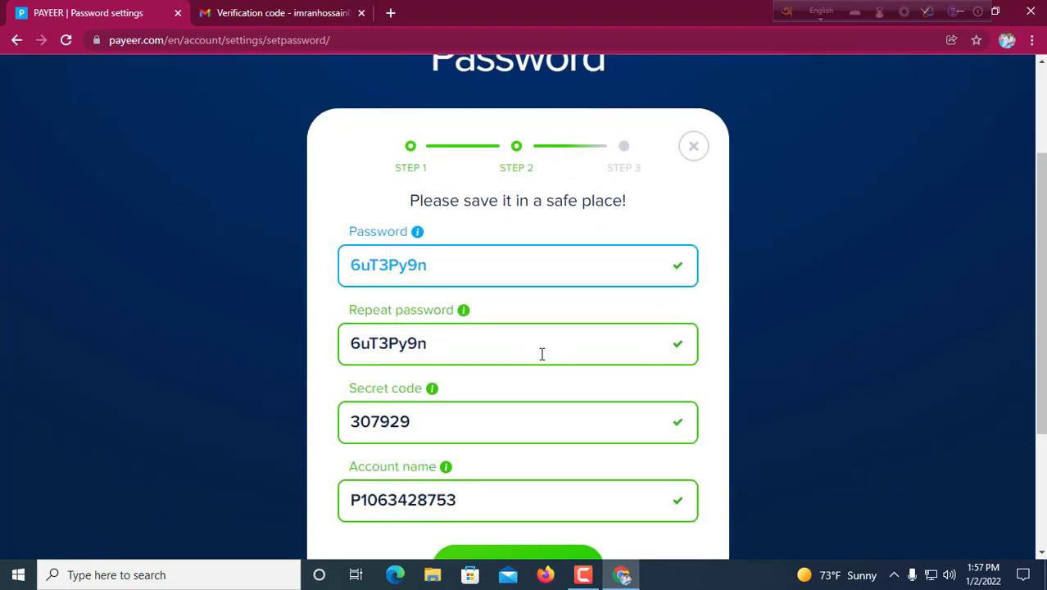
scroll(541, 353, "down", 1)
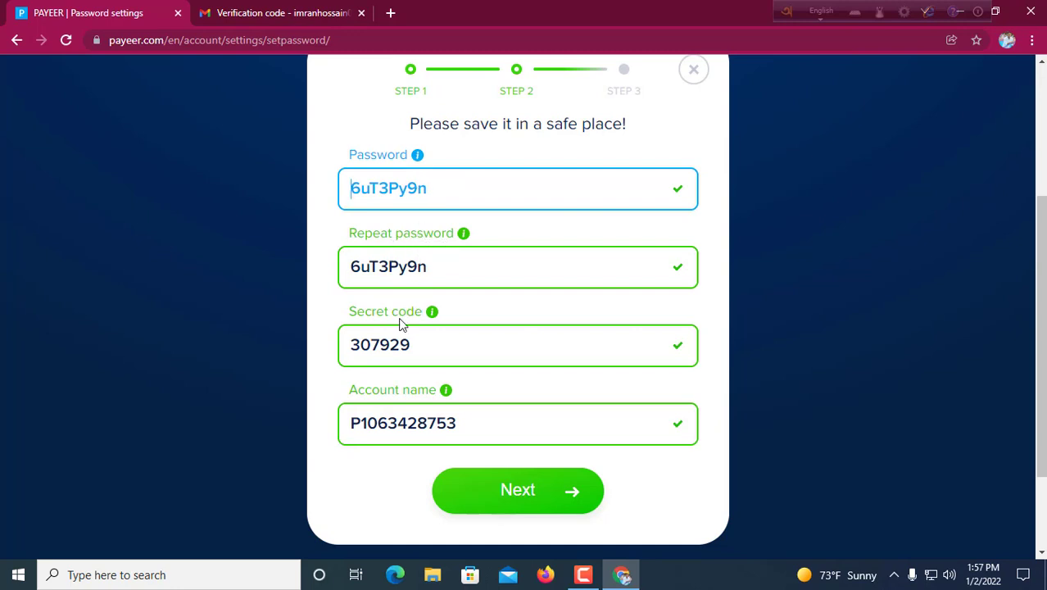
mouse_move(437, 320)
- Move past the password step, enter first and last name with country Bangladesh, and complete registration
left_click(513, 485)
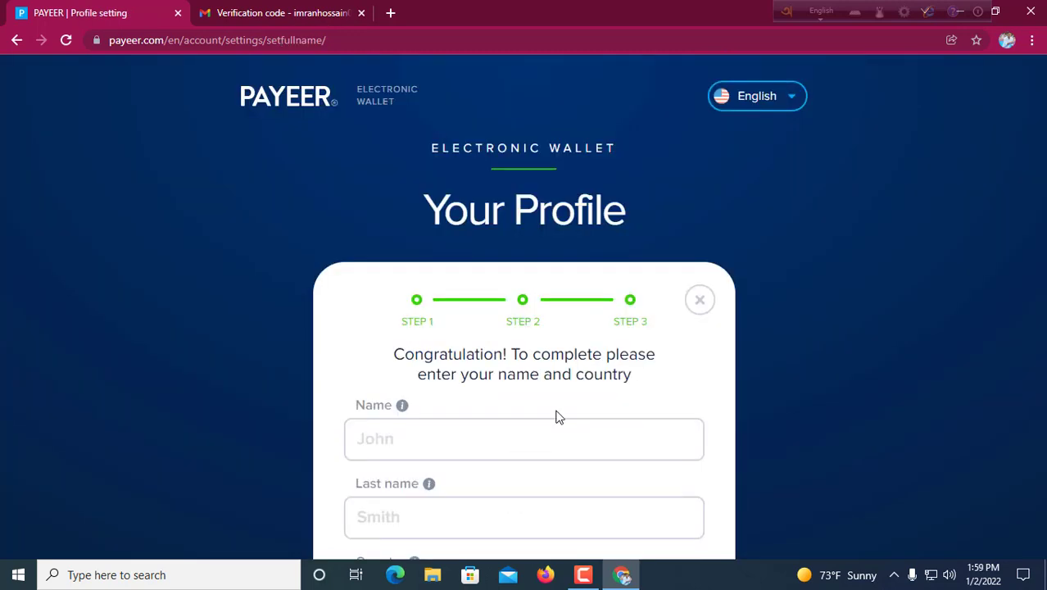
scroll(557, 418, "down", 2)
scroll(518, 341, "up", 2)
scroll(524, 313, "down", 3)
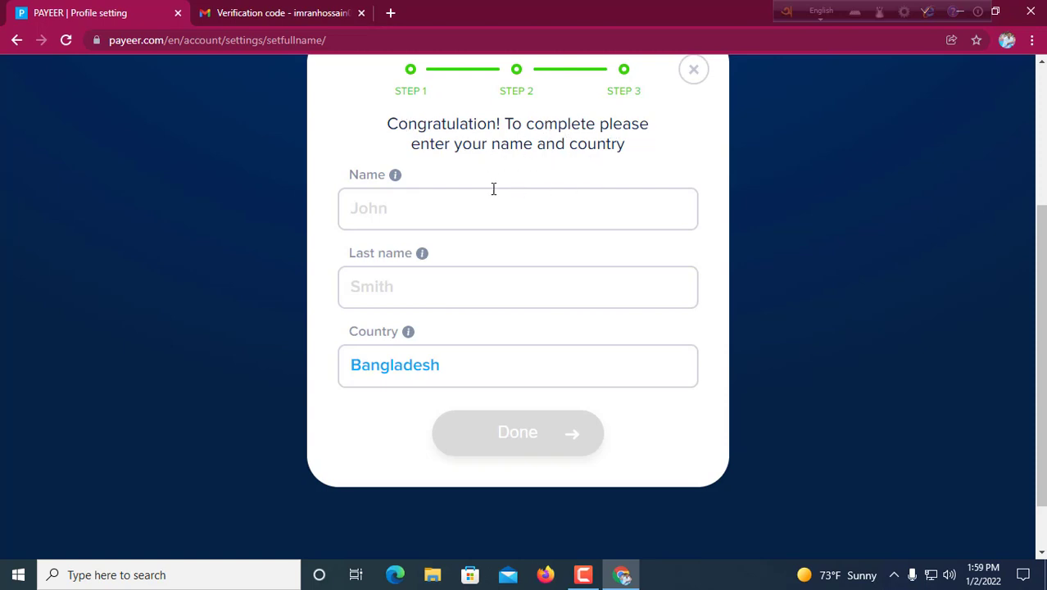
left_click(392, 211)
left_click(385, 290)
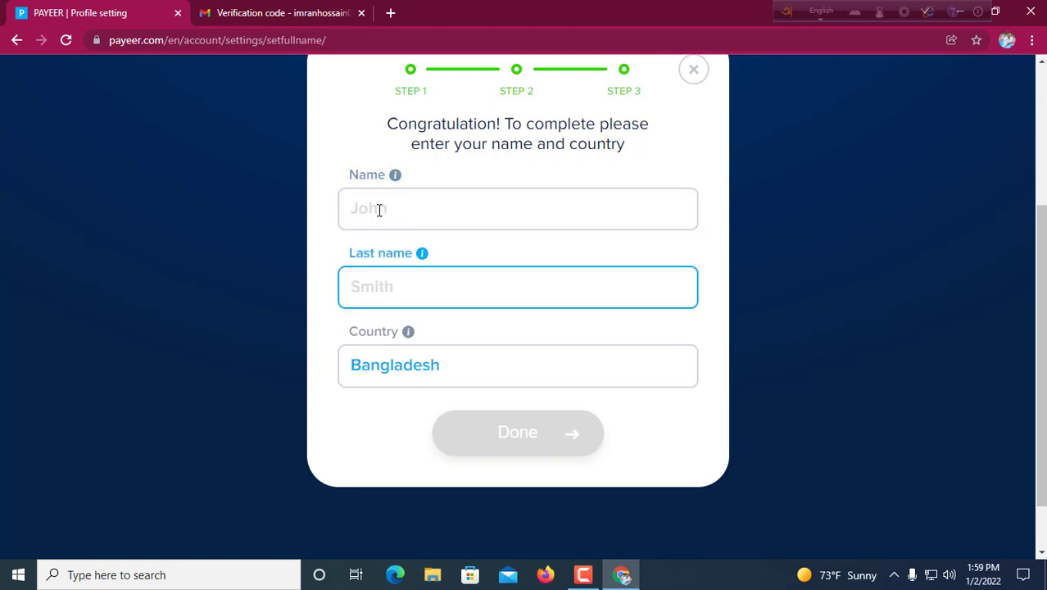
left_click(379, 210)
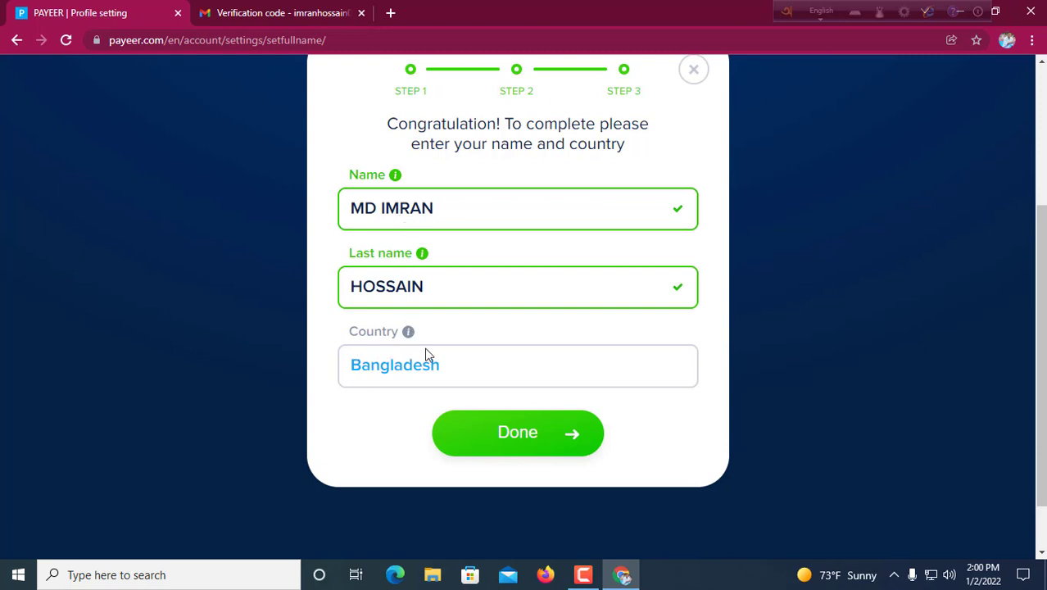
left_click(540, 432)
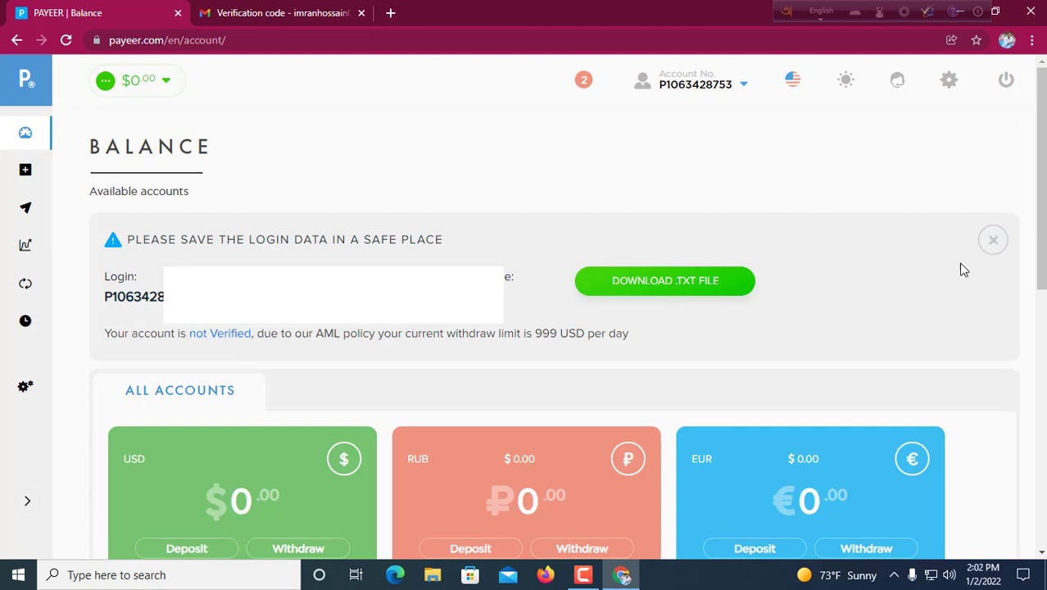
left_click(993, 243)
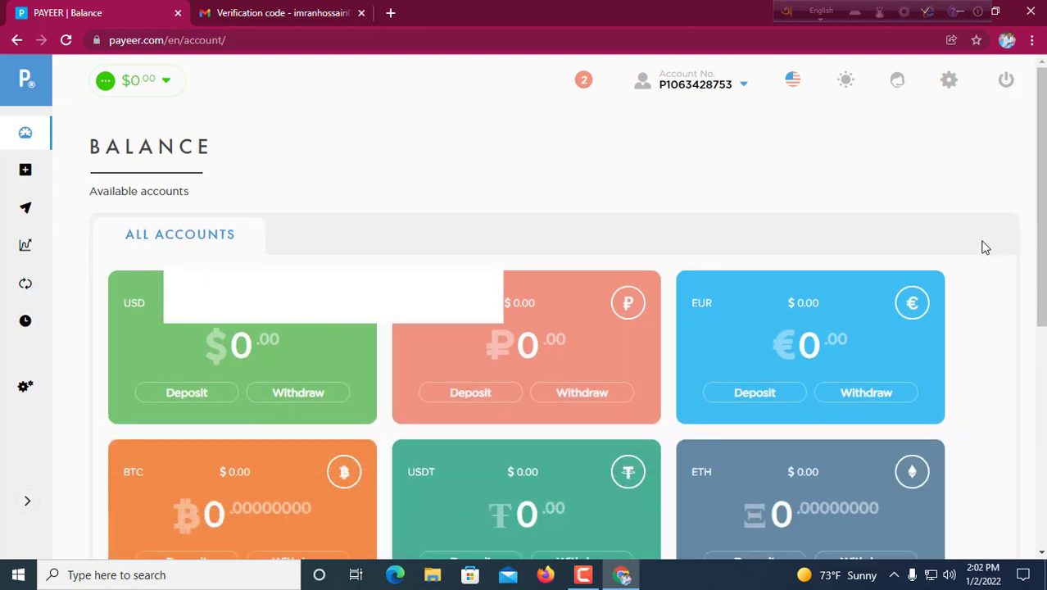
scroll(220, 315, "down", 1)
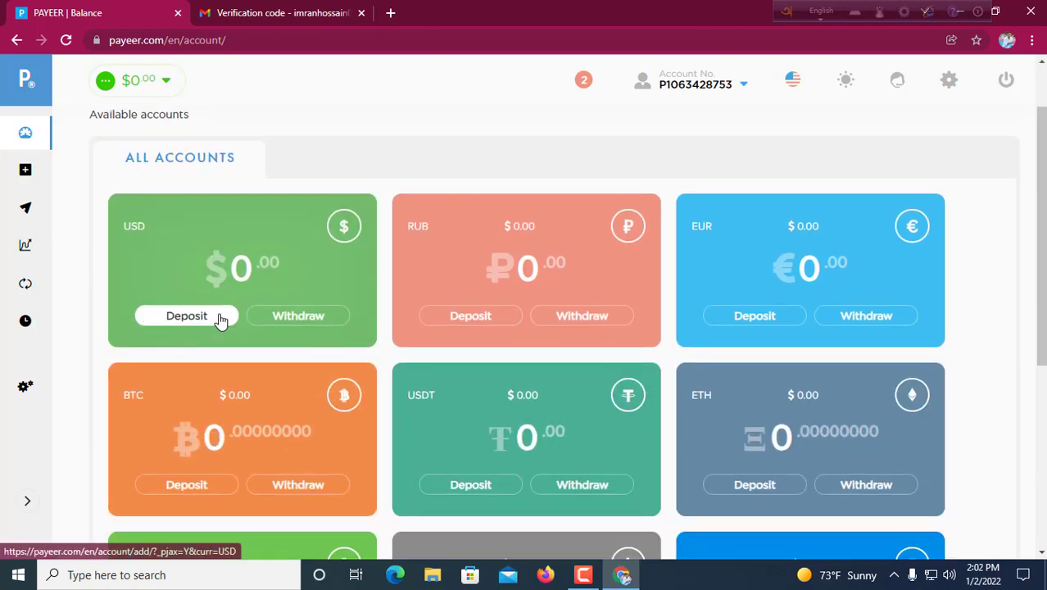
scroll(195, 266, "up", 1)
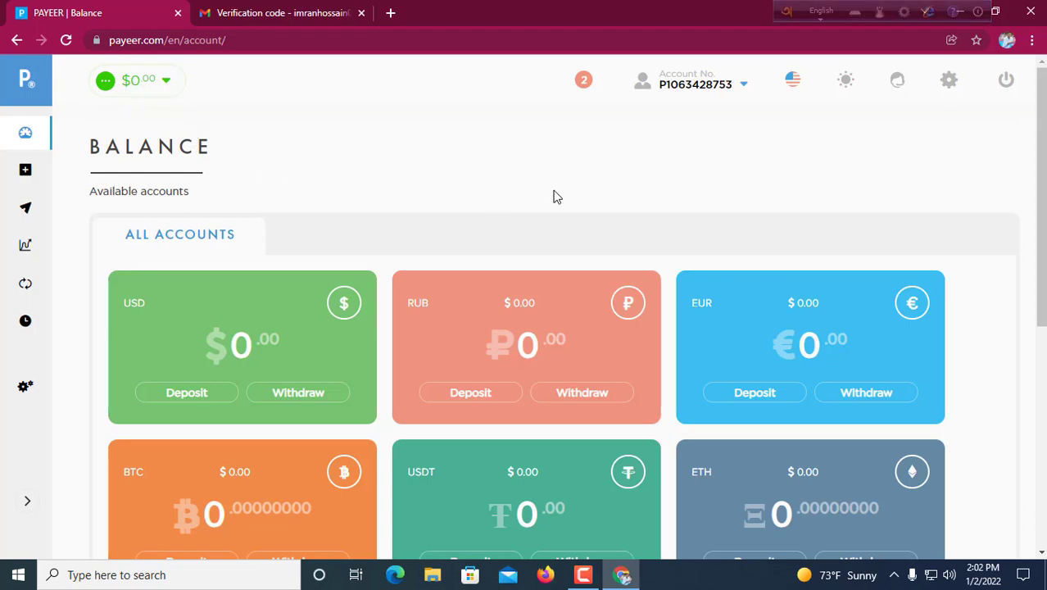
scroll(565, 316, "down", 5)
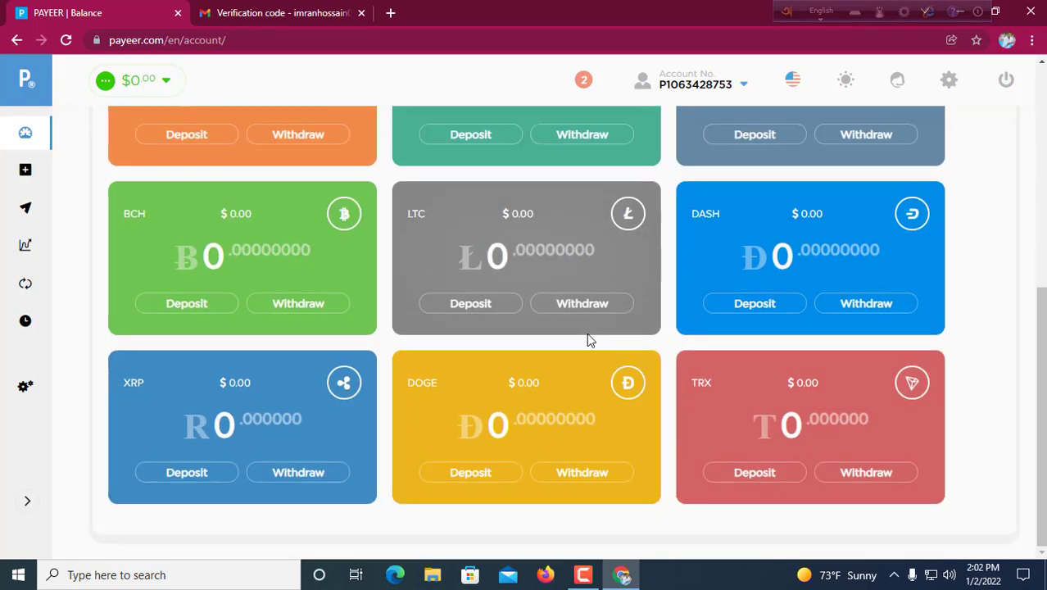
scroll(586, 333, "up", 6)
mouse_move(738, 96)
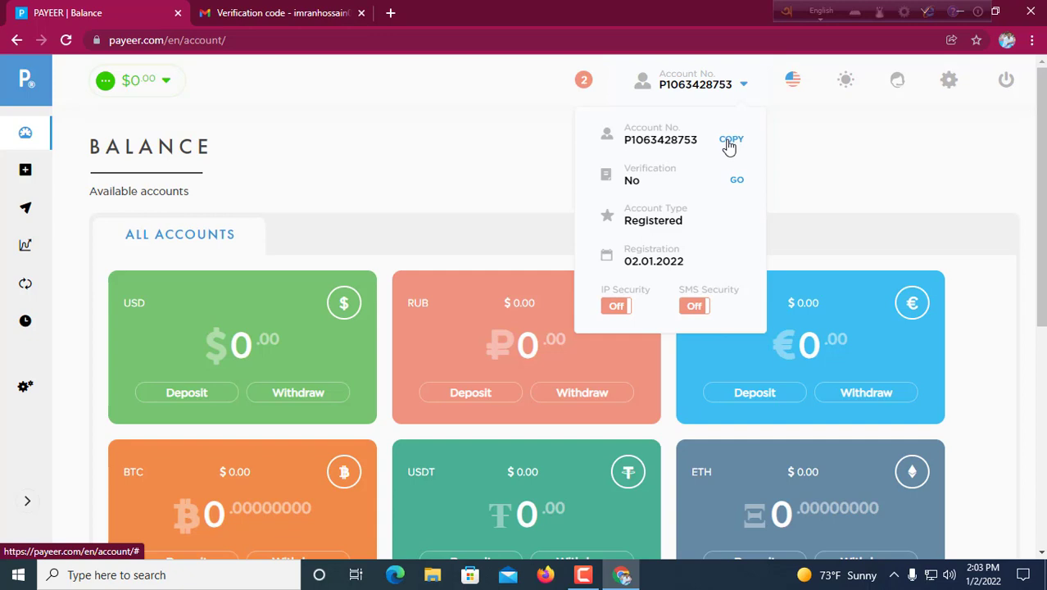
mouse_move(845, 91)
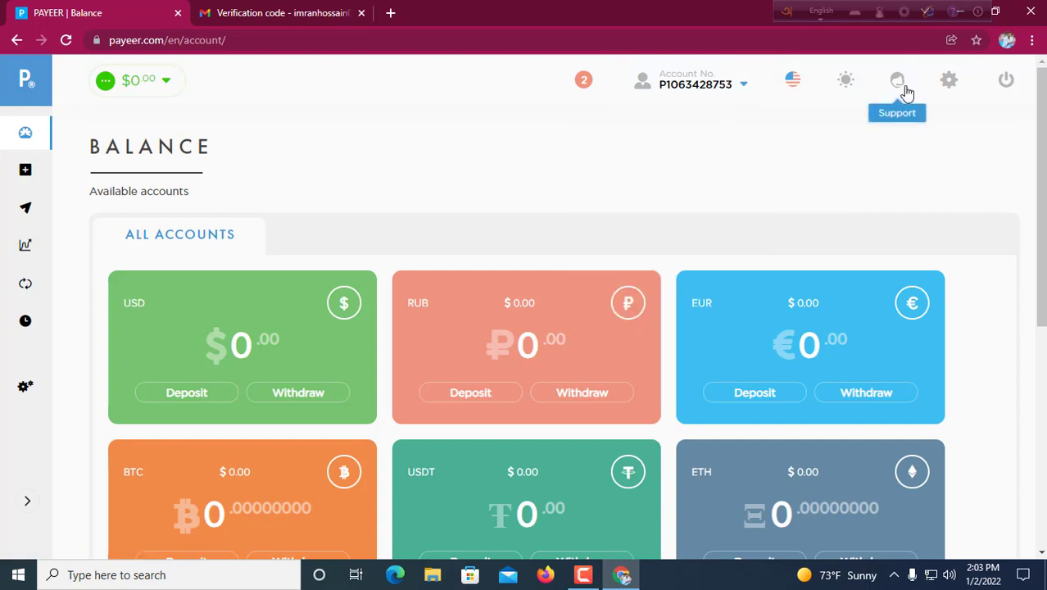
mouse_move(947, 92)
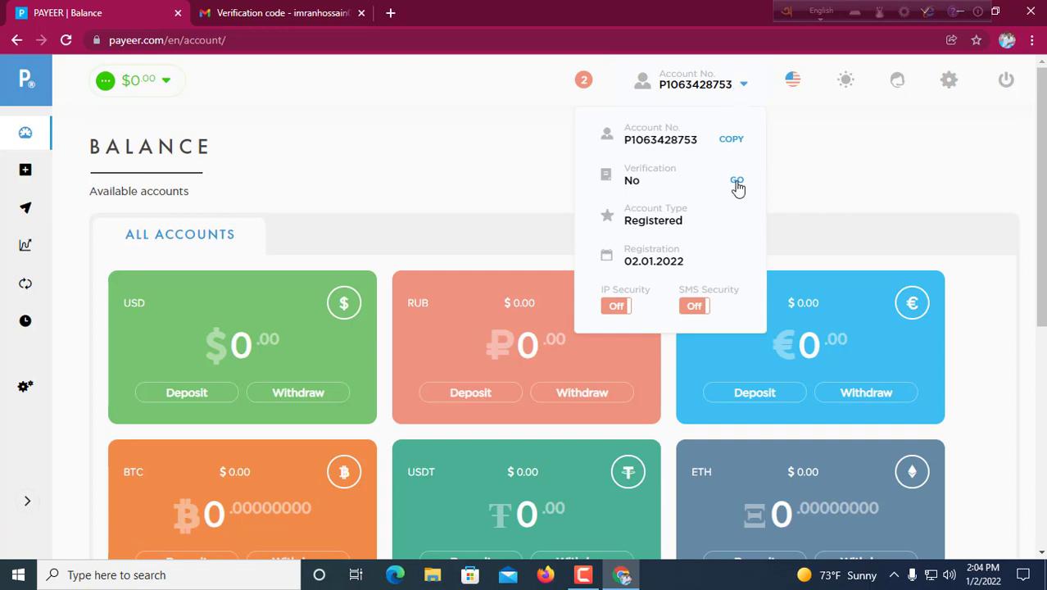
- Open Profile settings from the gear menu and review the account-type explanation
left_click(950, 84)
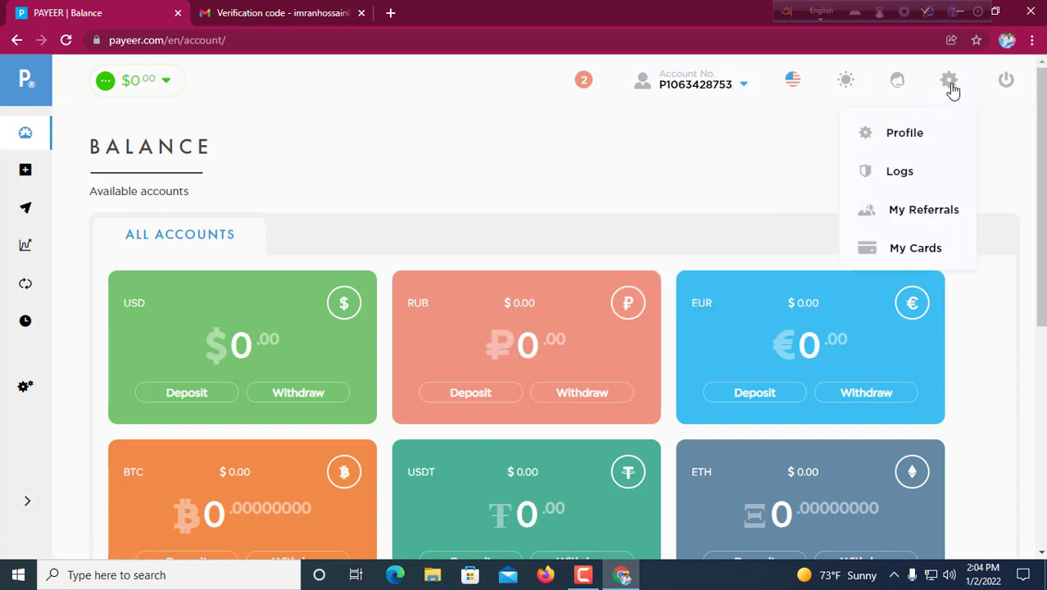
left_click(901, 138)
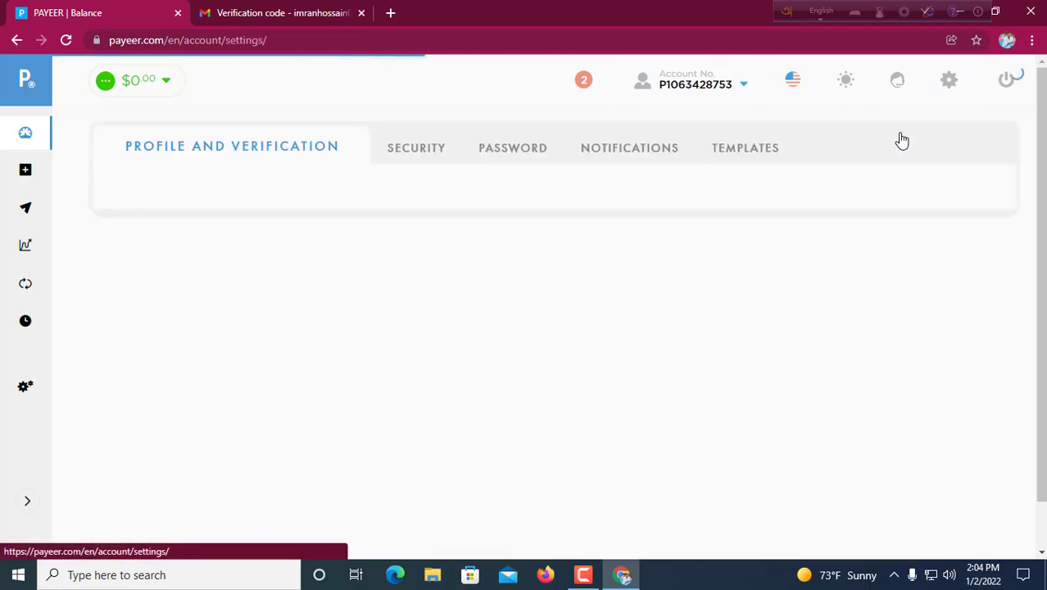
scroll(351, 221, "down", 3)
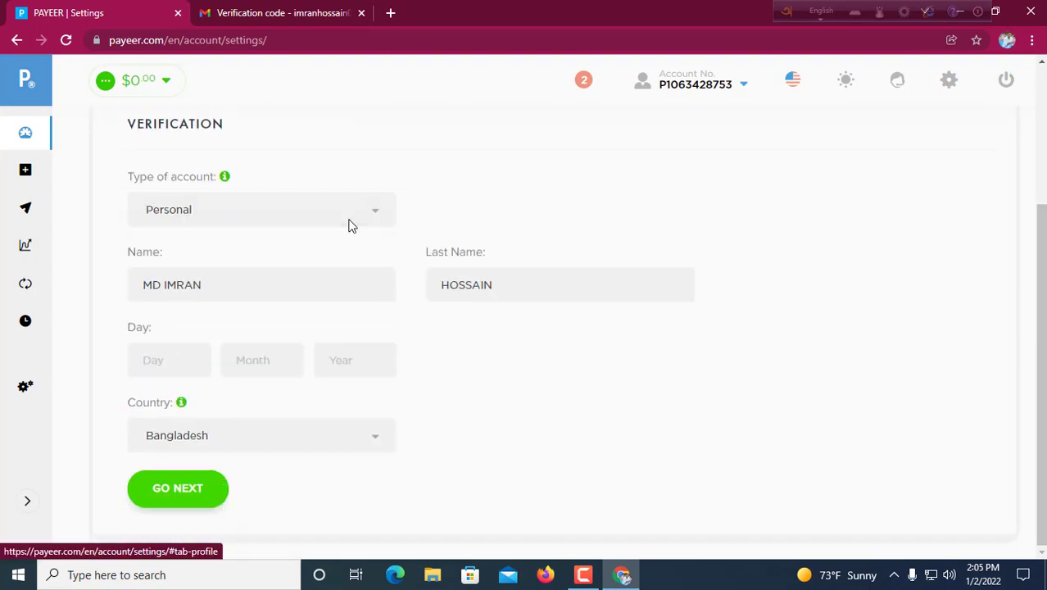
scroll(365, 229, "up", 3)
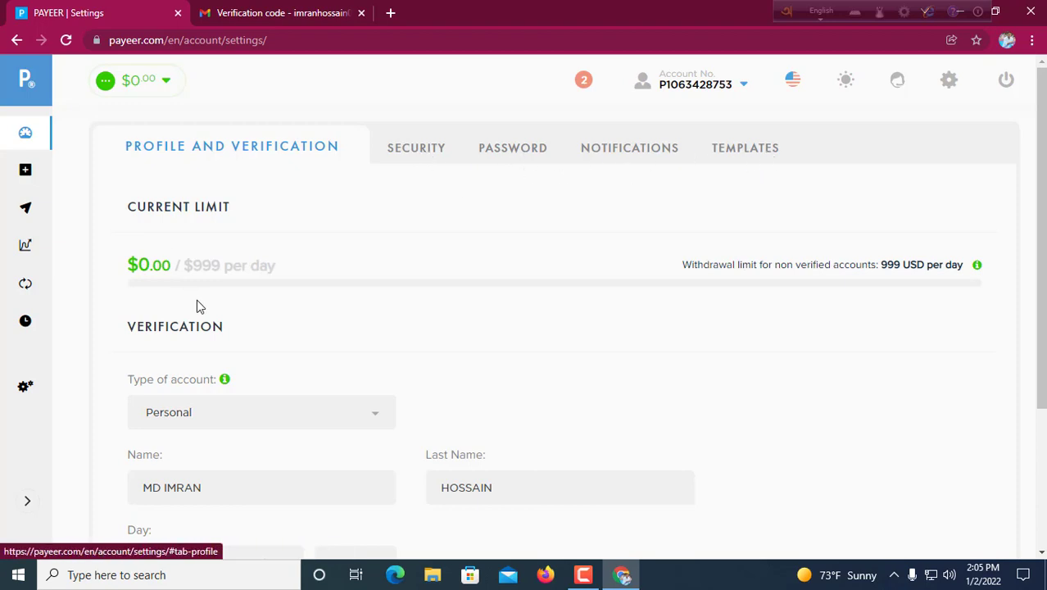
scroll(196, 307, "down", 1)
scroll(336, 299, "down", 1)
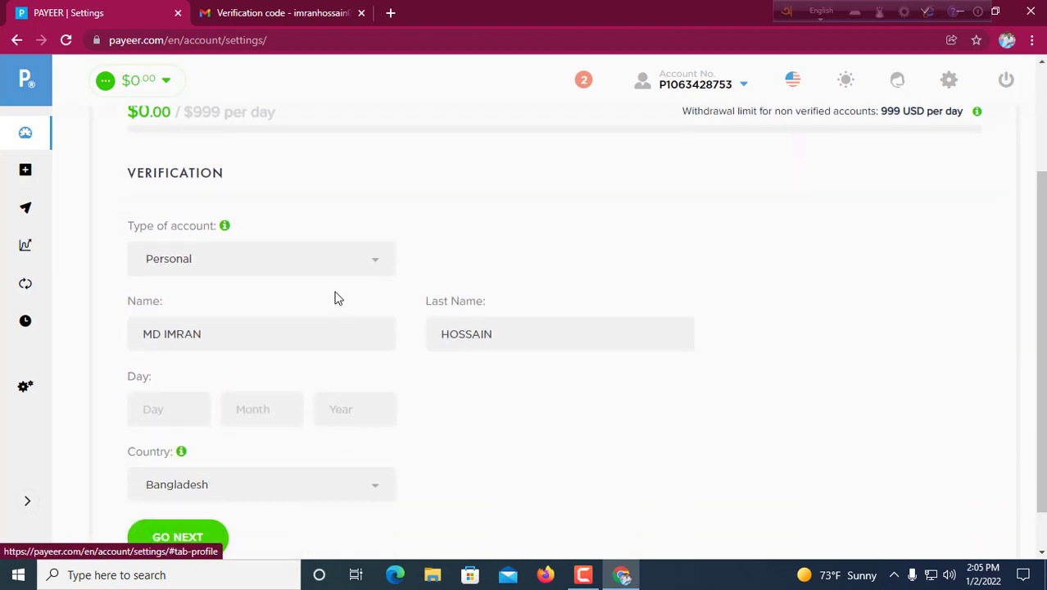
scroll(335, 299, "down", 1)
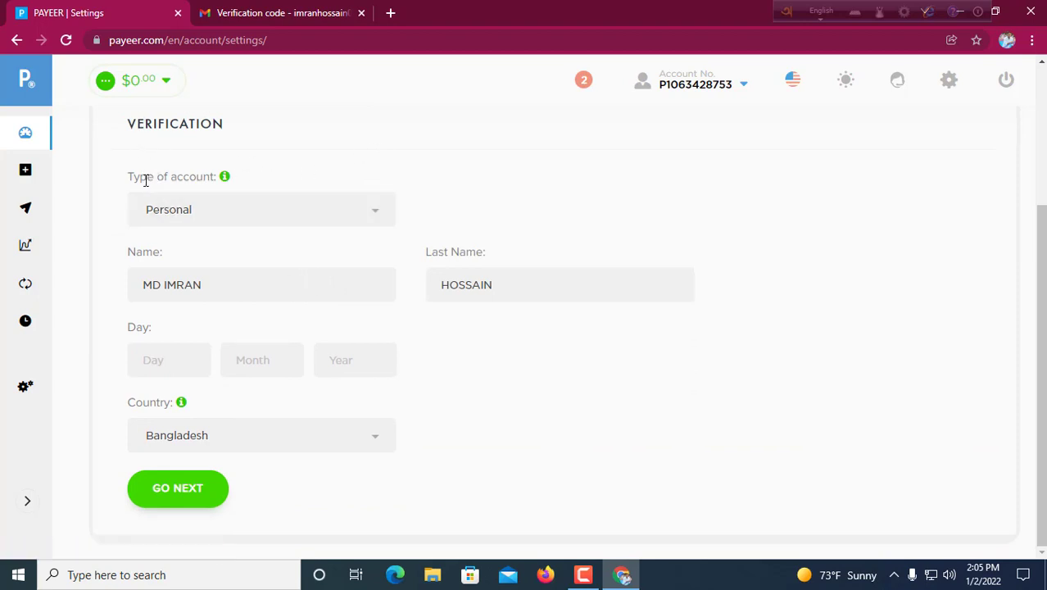
left_click_drag(131, 176, 227, 175)
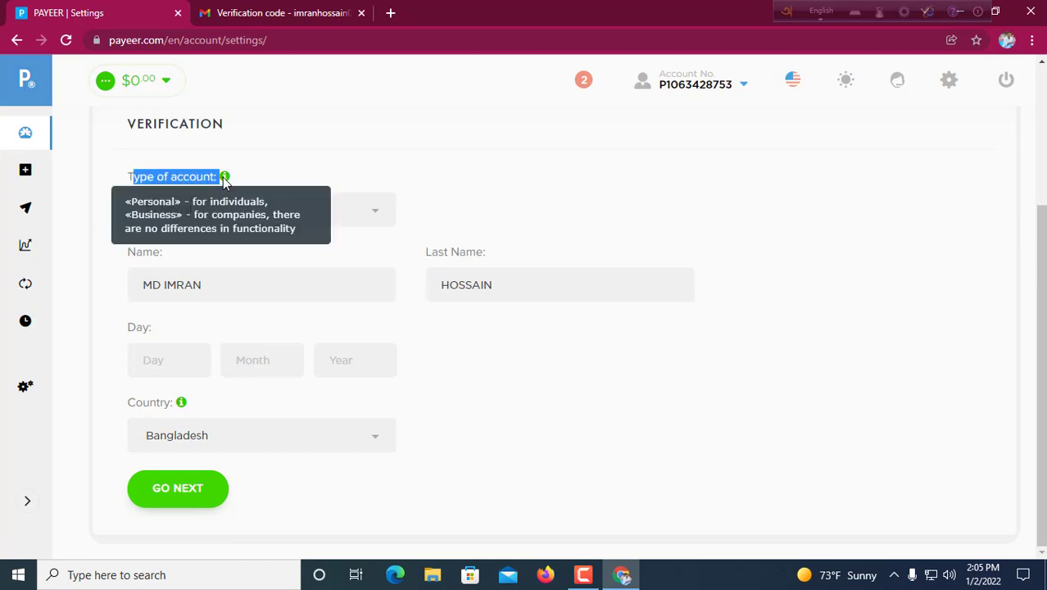
- Keep the account type as Personal and continue to the e-mail and phone step
left_click(375, 215)
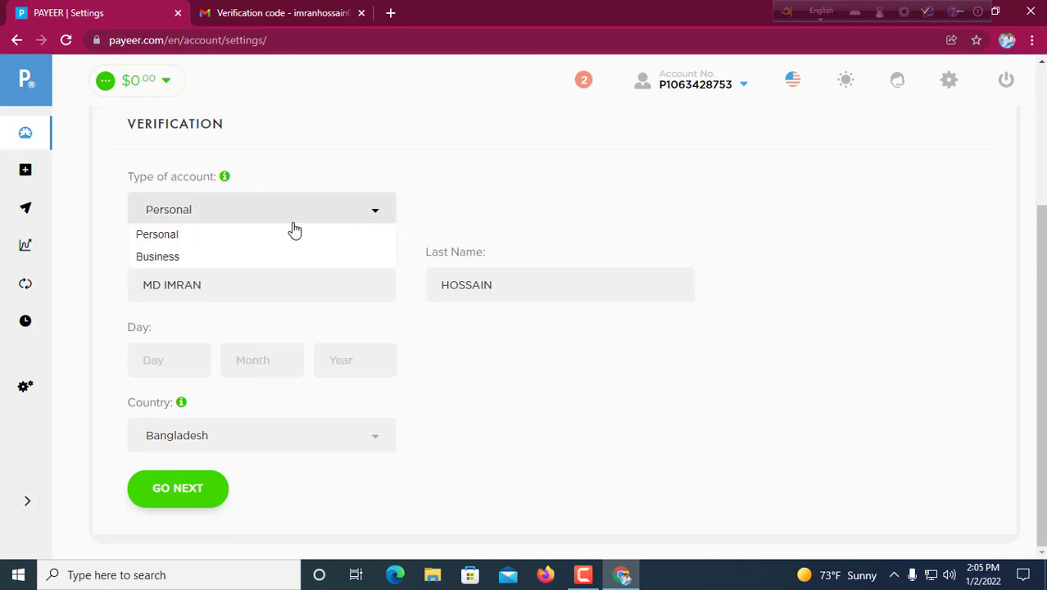
left_click(204, 234)
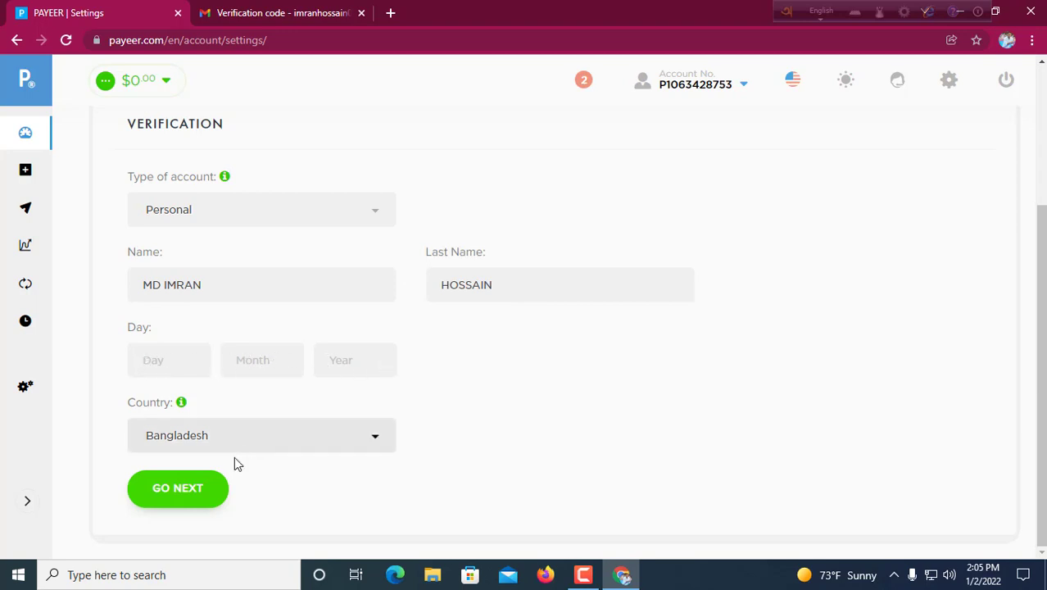
left_click(180, 490)
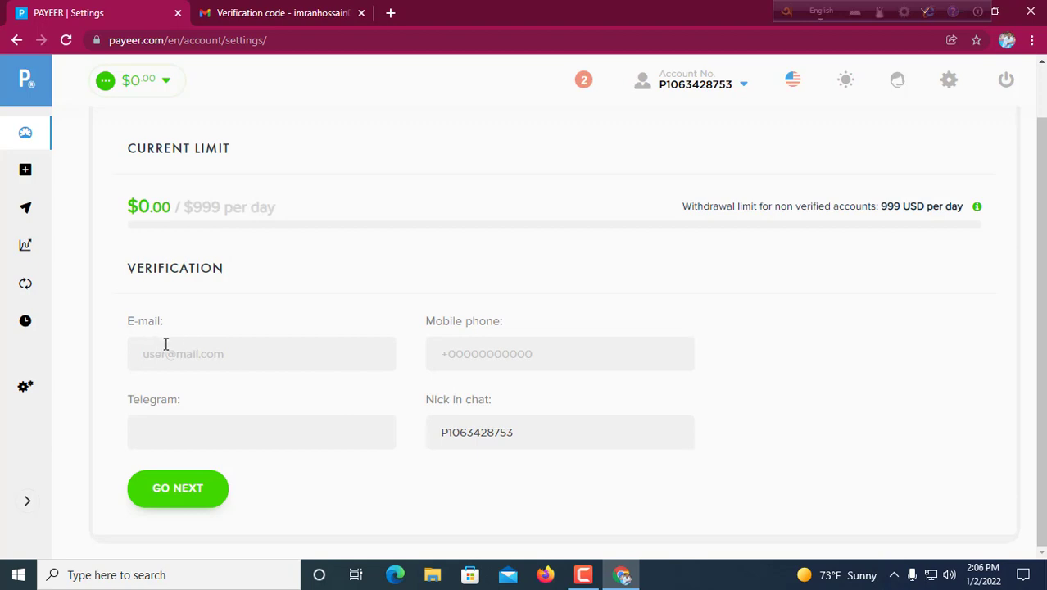
left_click(197, 358)
- Fill in the e-mail and mobile number, submit the phone, and prefix it with country code 88
left_click(473, 352)
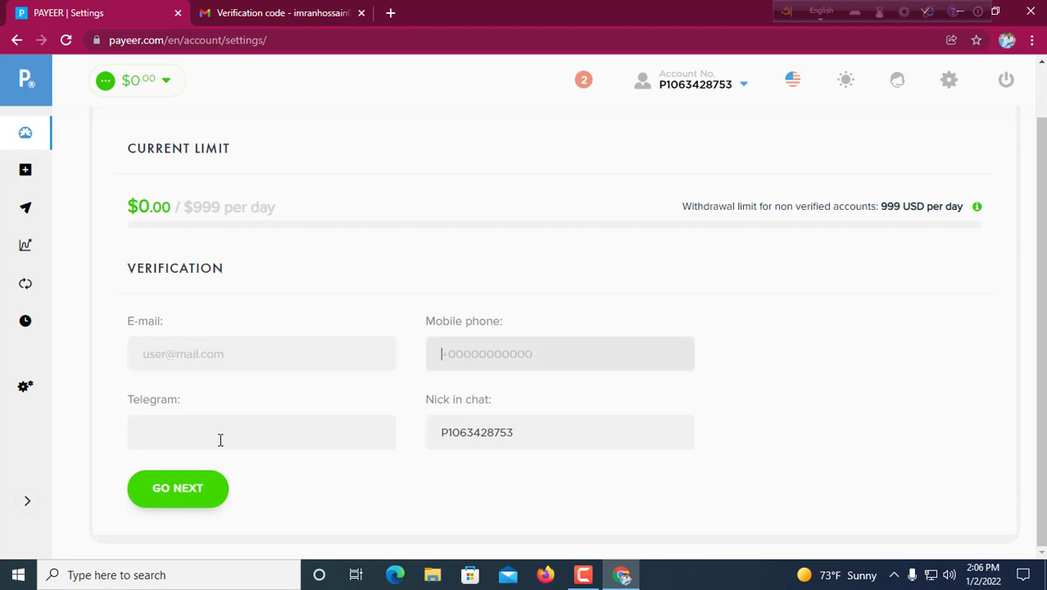
left_click(196, 434)
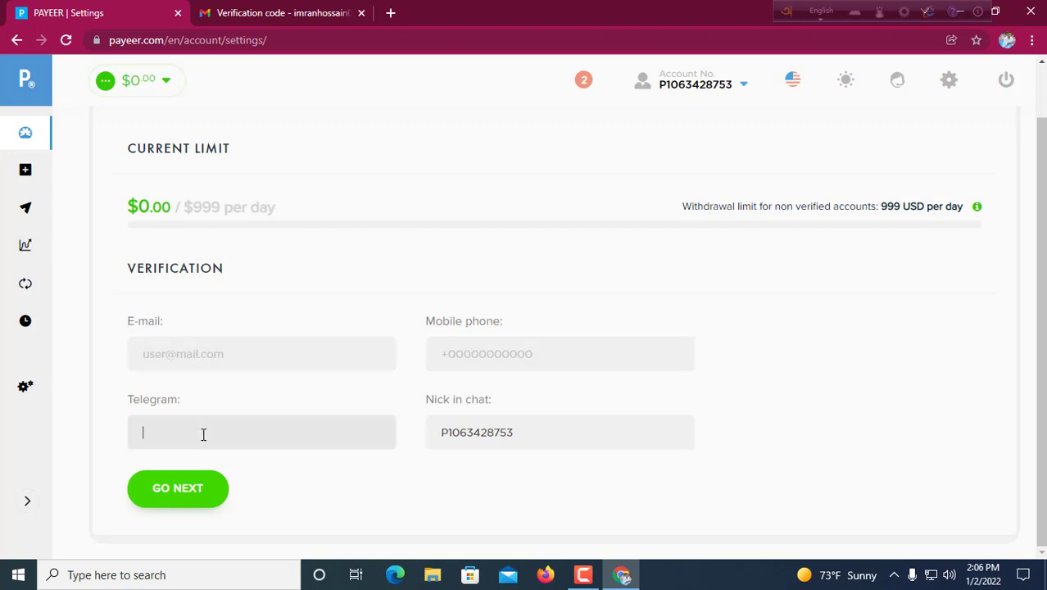
left_click(212, 352)
left_click(520, 344)
left_click(301, 348)
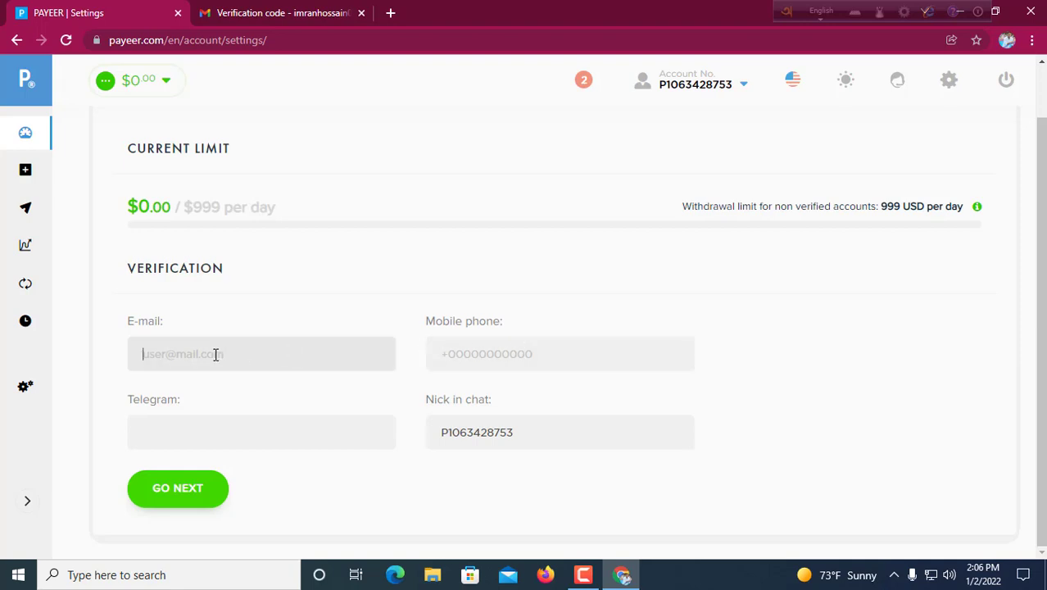
right_click(218, 362)
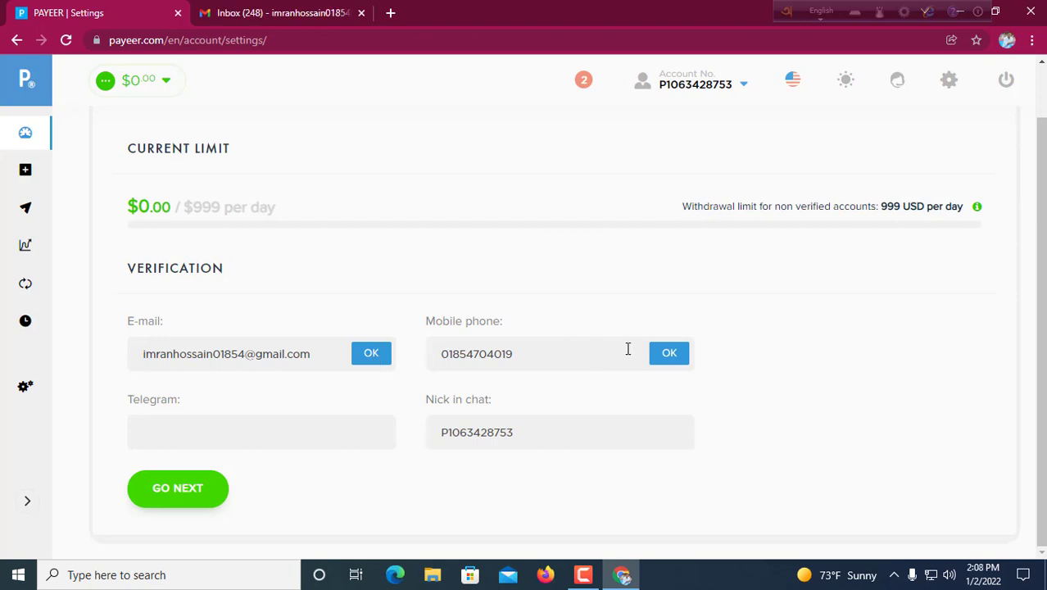
left_click(675, 360)
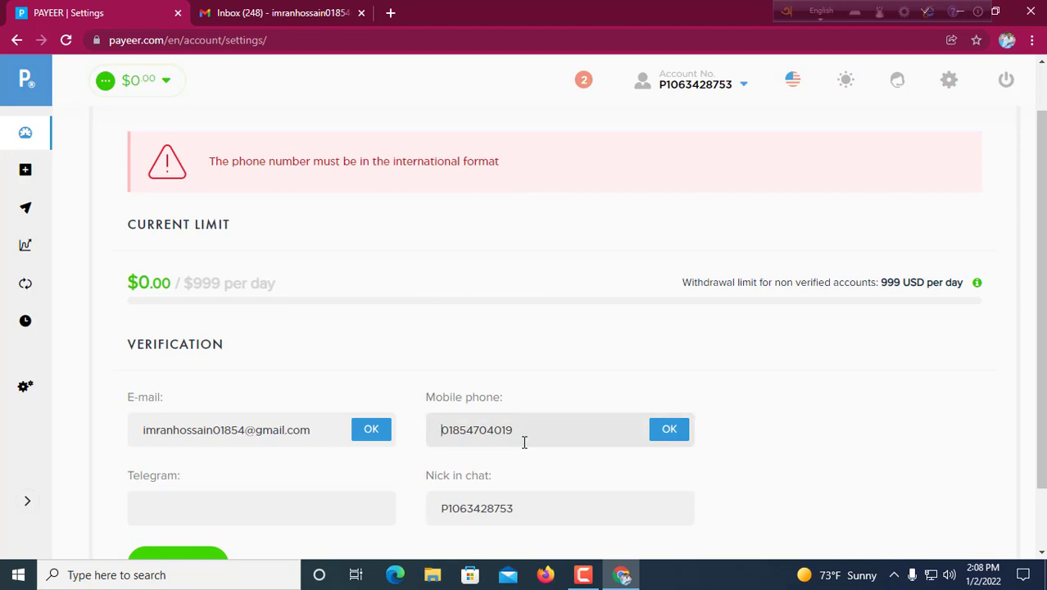
type("88")
- Resubmit the phone in international format and confirm it with the verification call's last 5 digits
left_click(674, 434)
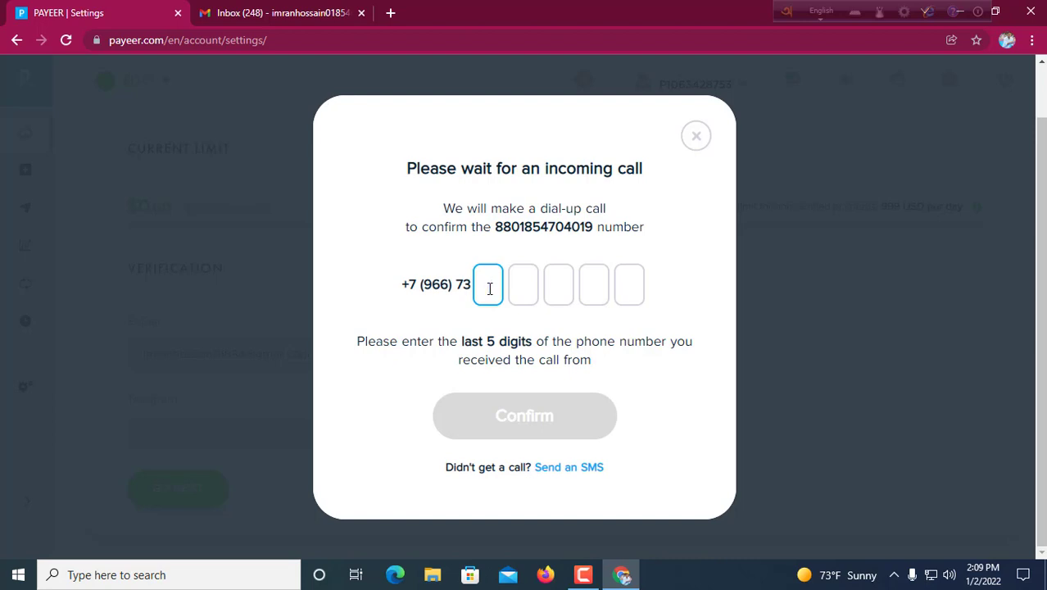
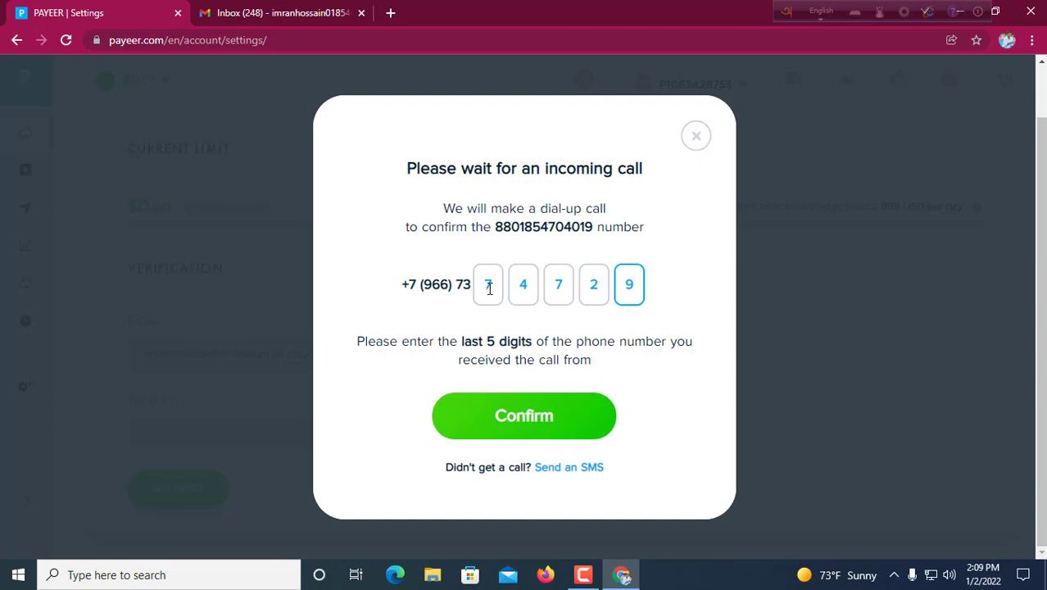
left_click(519, 415)
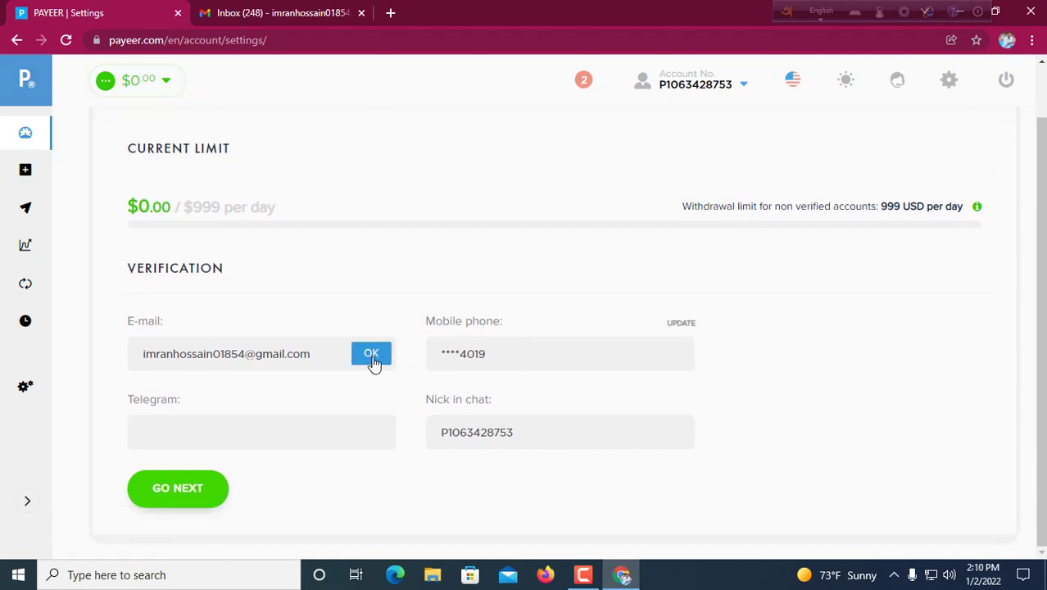
- Request the e-mail verification code, then open Payeer's confirmation message in Gmail and select the code
left_click(371, 354)
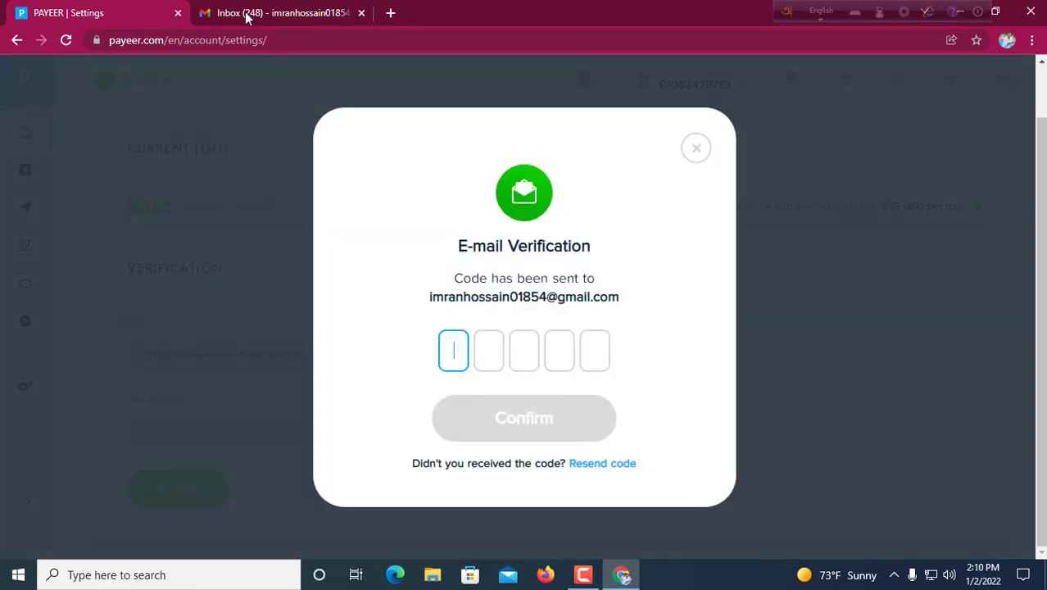
left_click(259, 20)
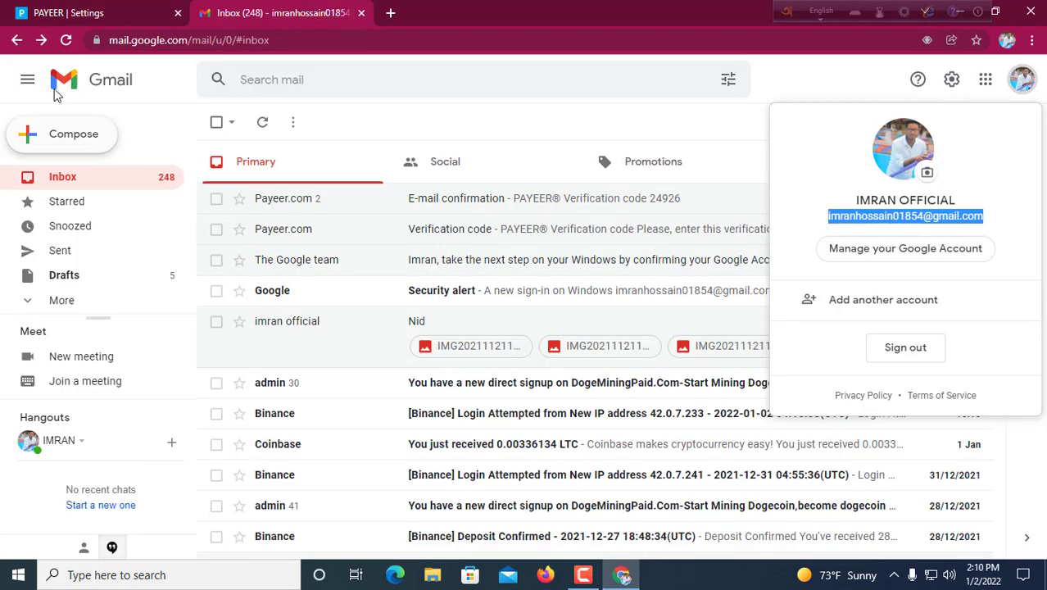
left_click(65, 39)
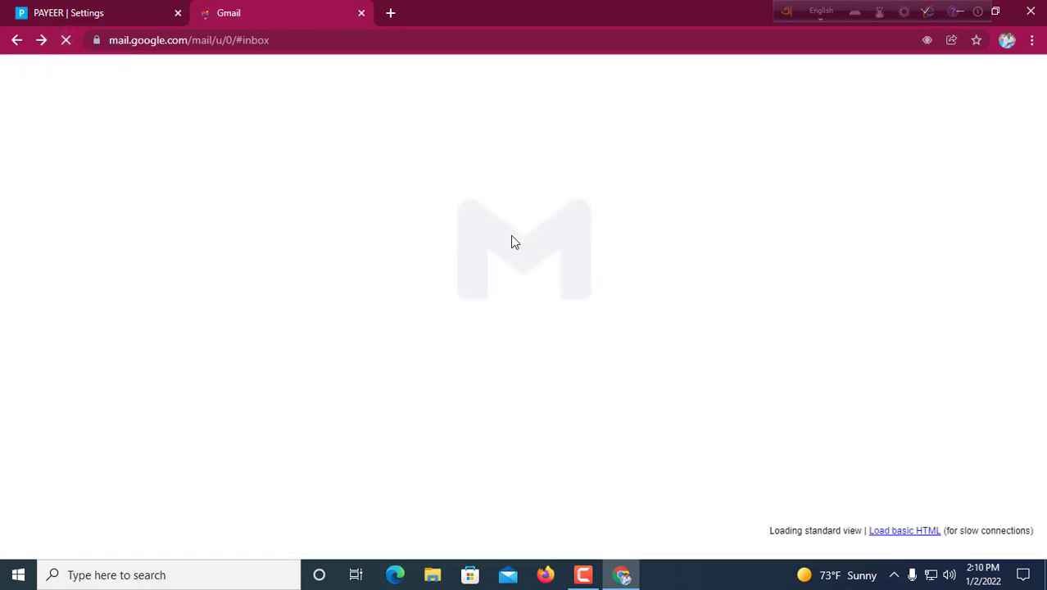
left_click(473, 199)
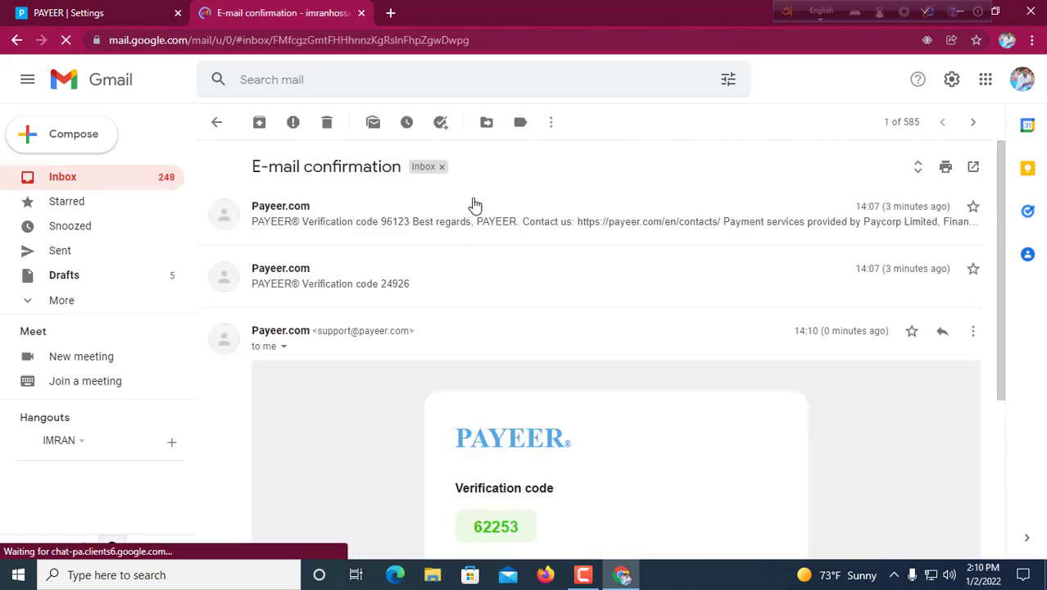
scroll(516, 455, "down", 1)
double_click(497, 450)
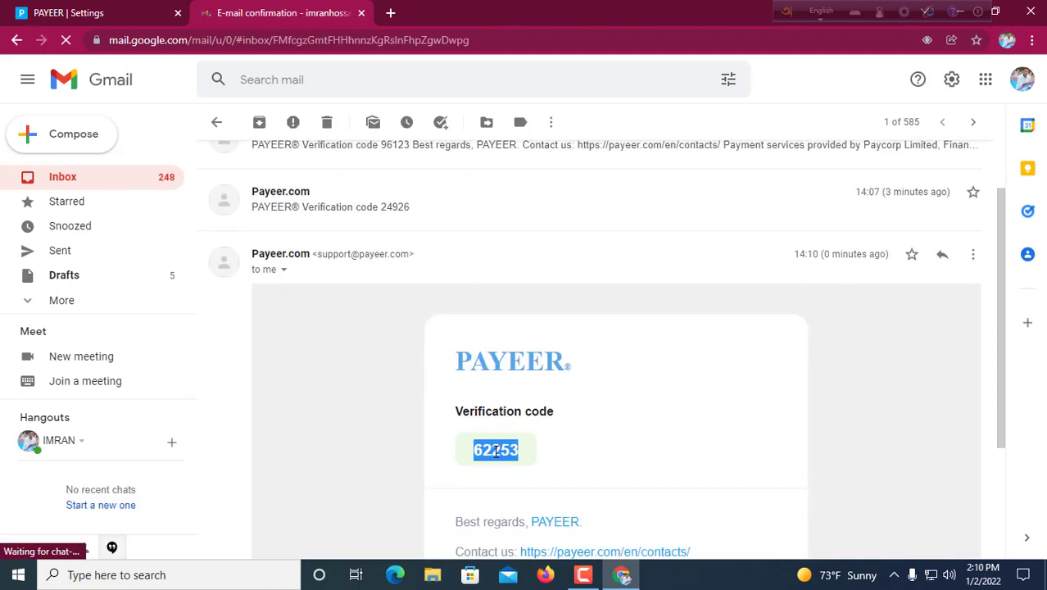
right_click(496, 452)
- Copy the emailed code, paste it into Payeer's code boxes and confirm to link the e-mail
left_click(524, 464)
left_click(143, 17)
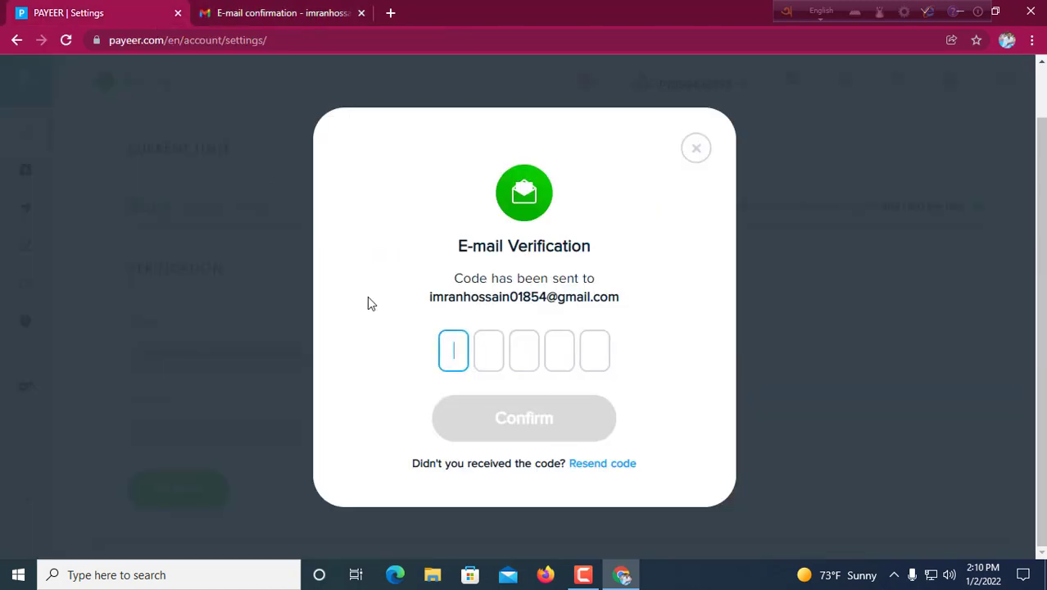
right_click(456, 351)
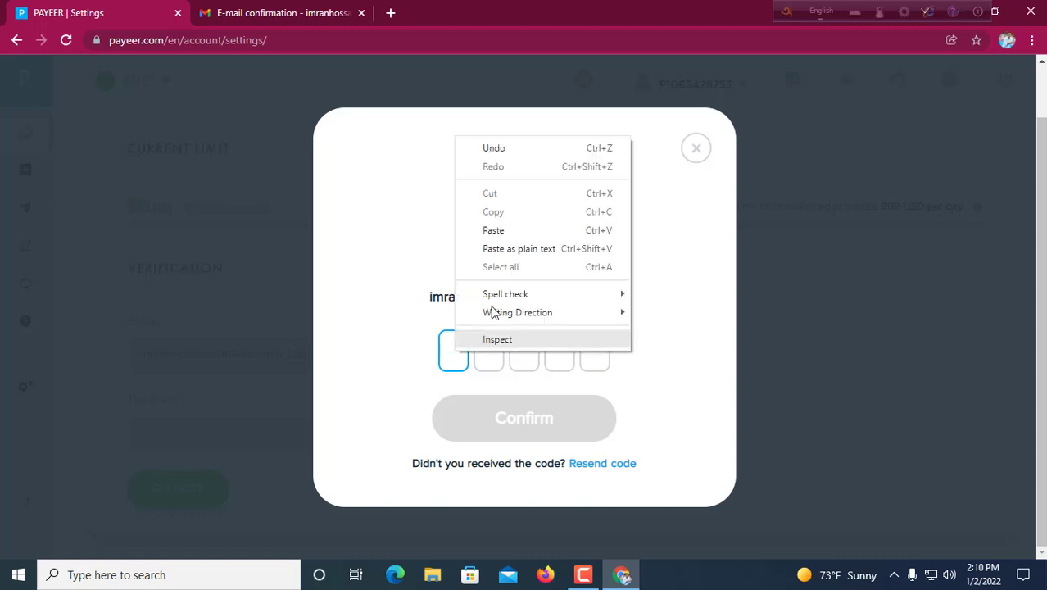
left_click(504, 235)
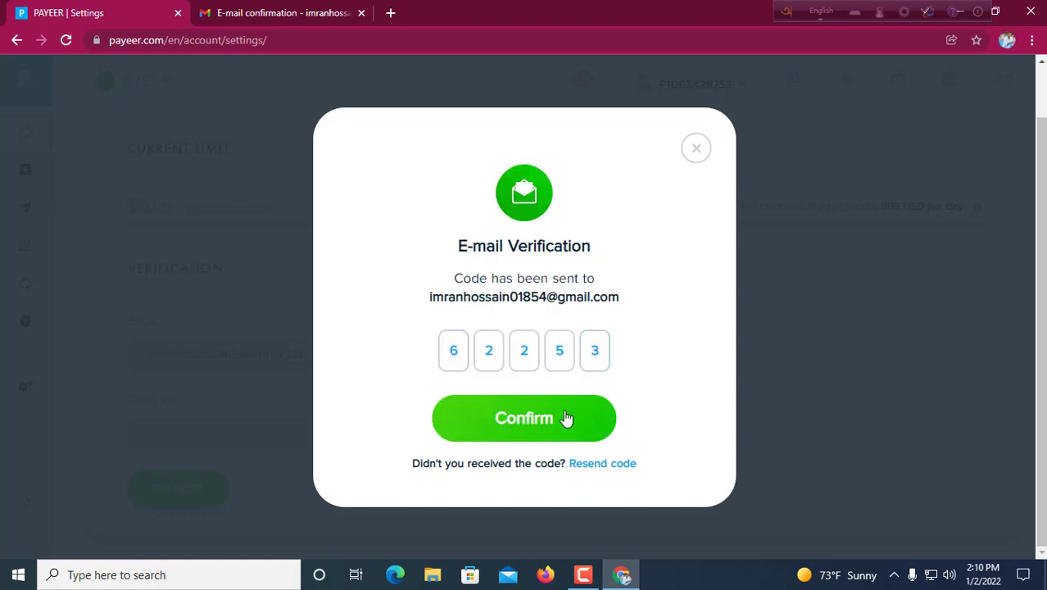
left_click(541, 418)
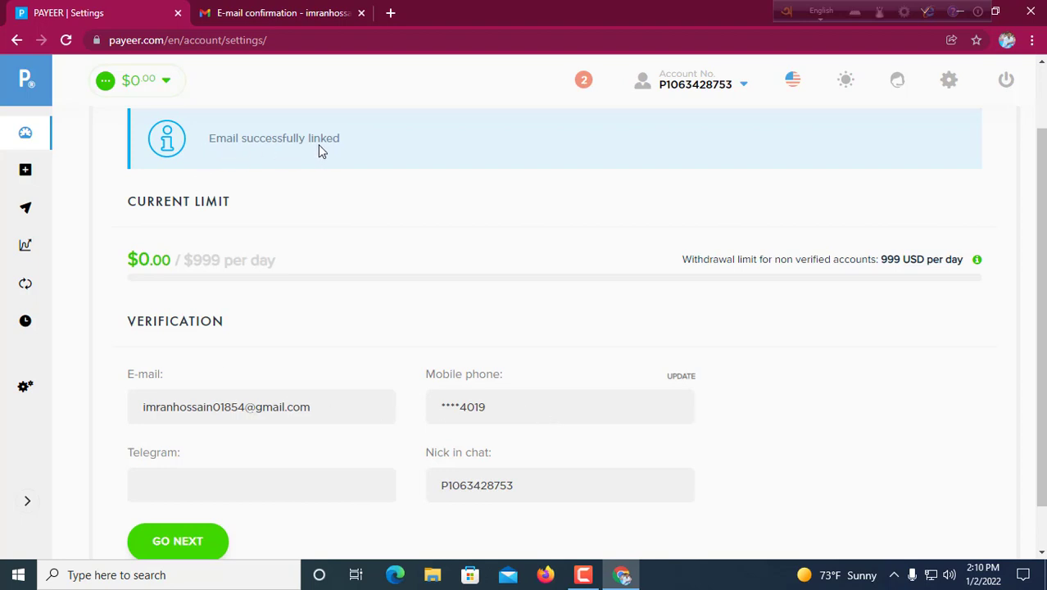
scroll(424, 438, "down", 1)
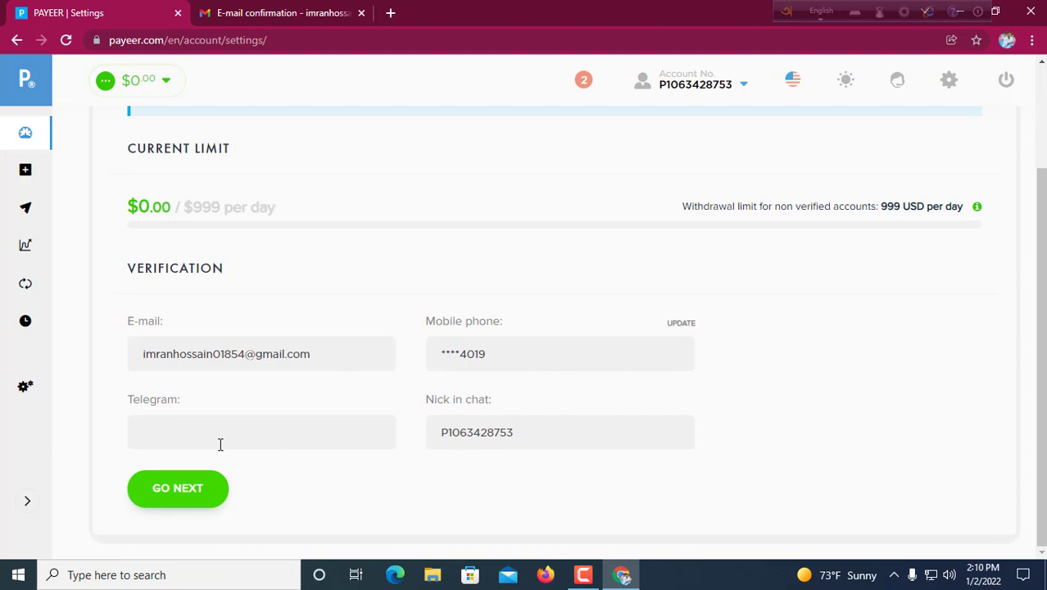
- Advance to the document upload step and choose ID card as the document type
left_click(184, 495)
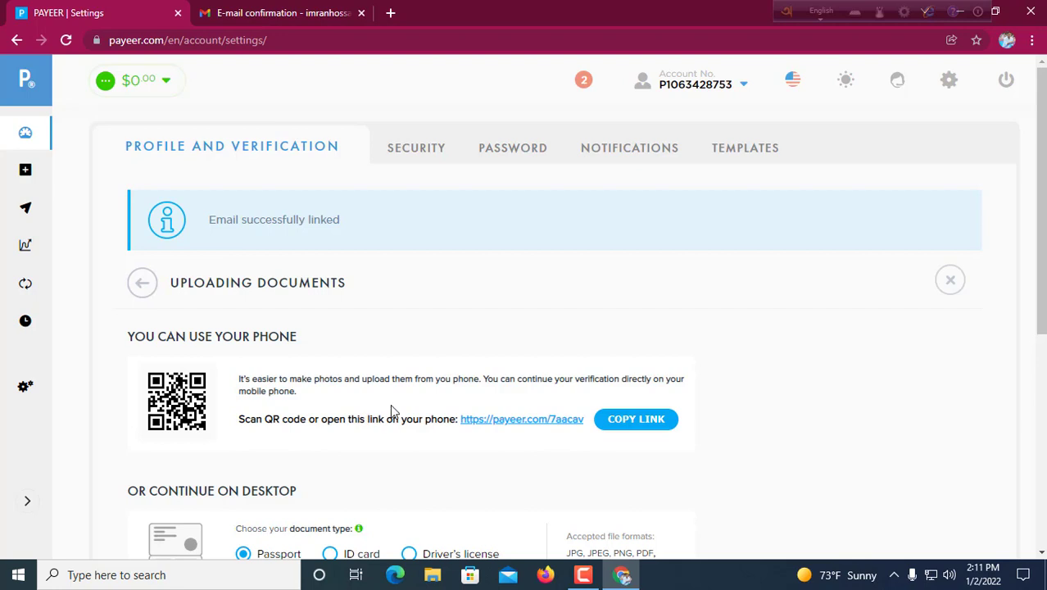
left_click_drag(185, 284, 449, 293)
left_click(452, 293)
scroll(516, 307, "down", 4)
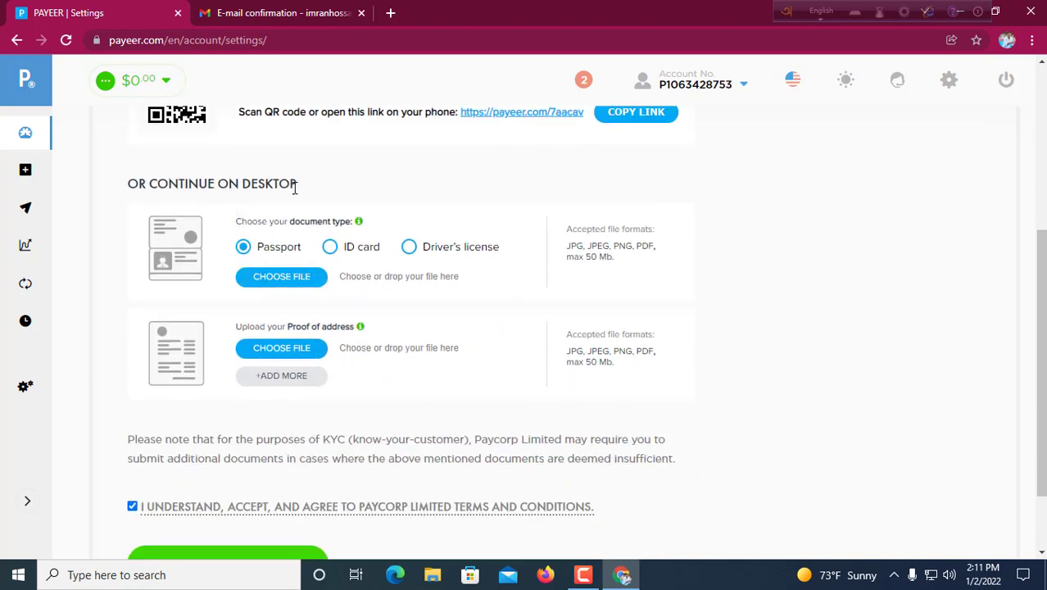
scroll(322, 262, "up", 2)
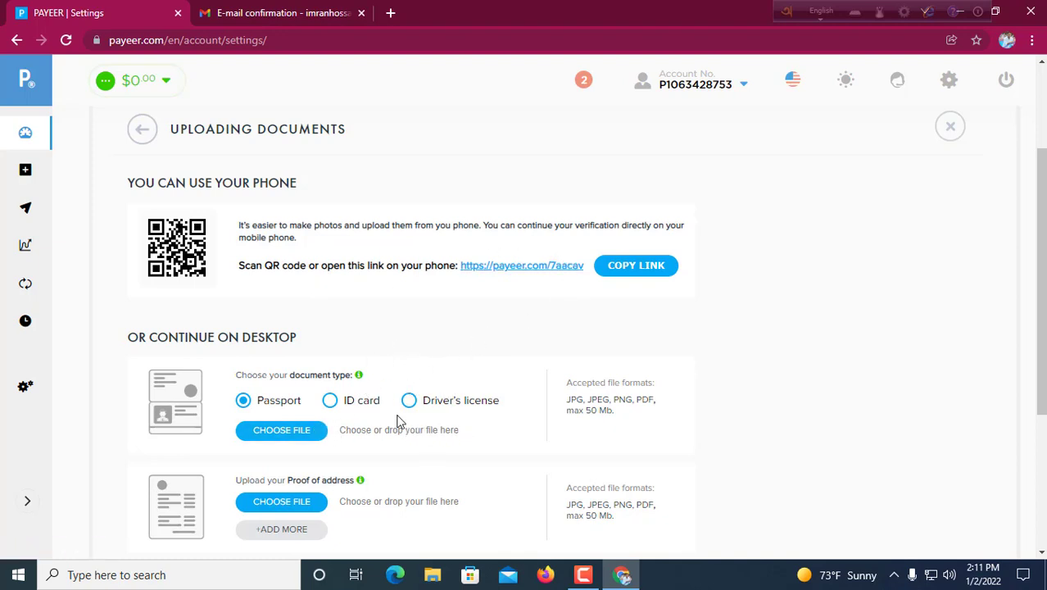
scroll(397, 420, "down", 1)
left_click(330, 324)
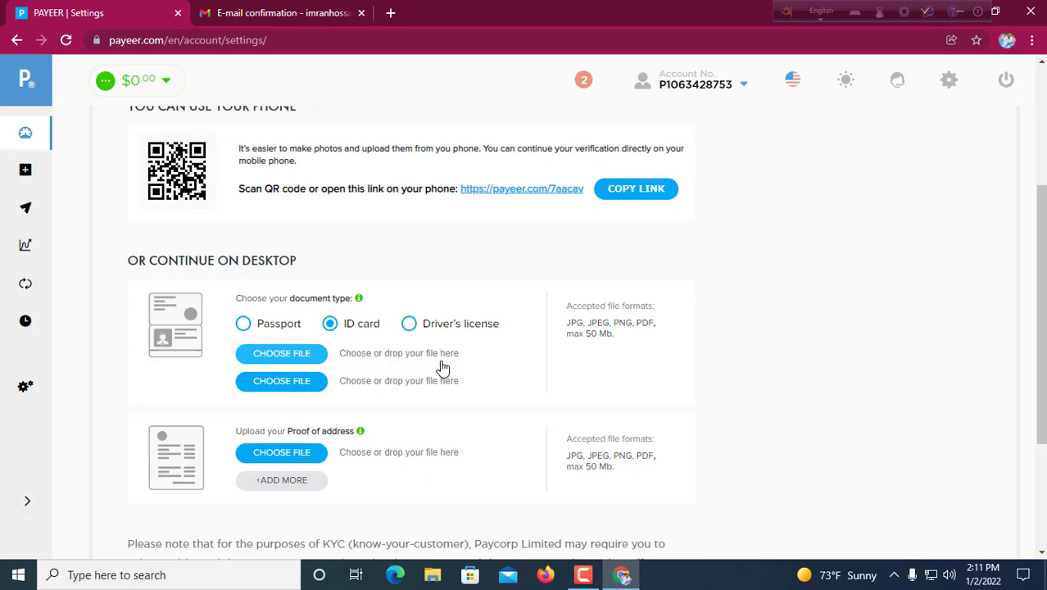
- Attach IMG20211121114059.jpg from the Desktop to the first ID card slot
left_click(295, 360)
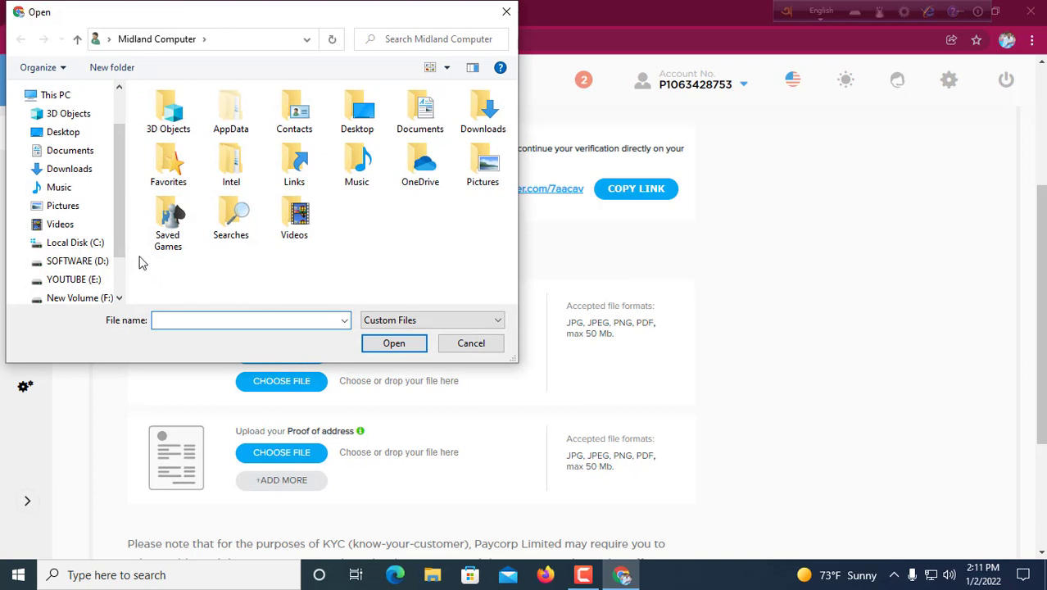
left_click(69, 132)
double_click(279, 213)
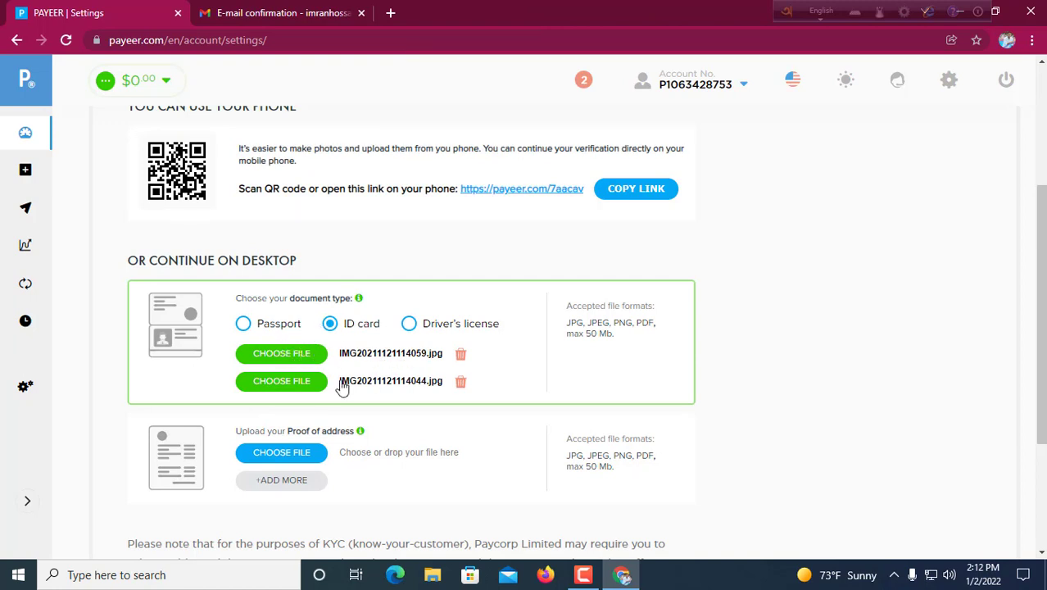
scroll(321, 393, "down", 1)
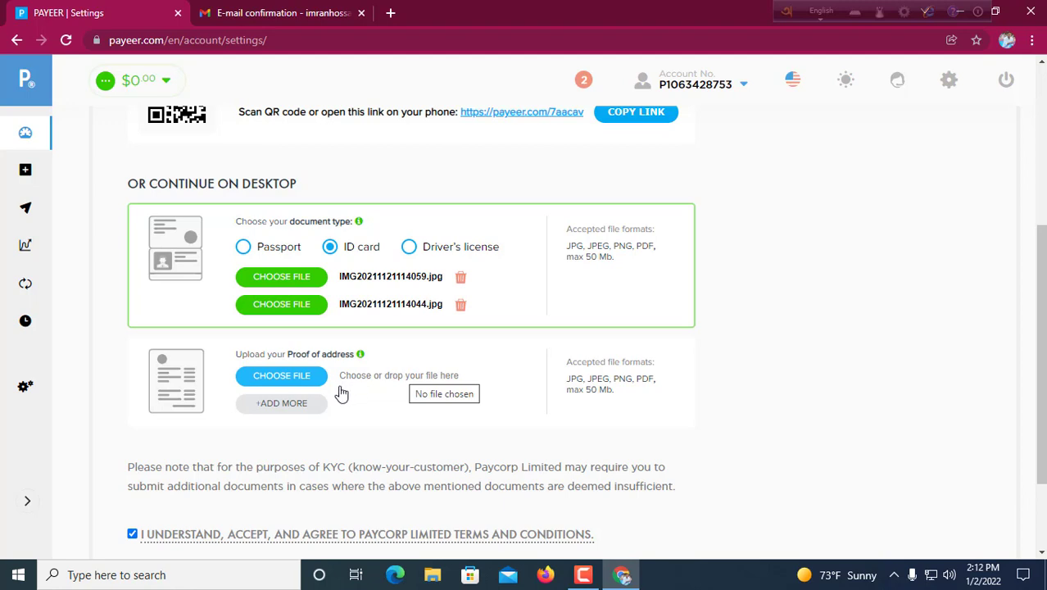
- Attach IMG20211121114044.jpg as proof of address and submit the documents for verification
left_click(341, 394)
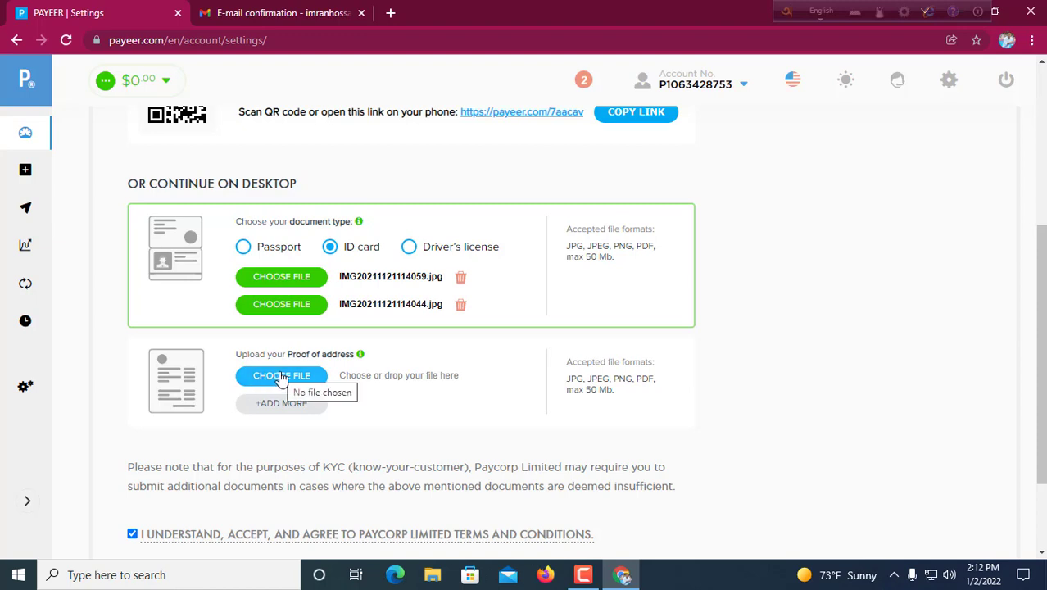
scroll(327, 358, "down", 3)
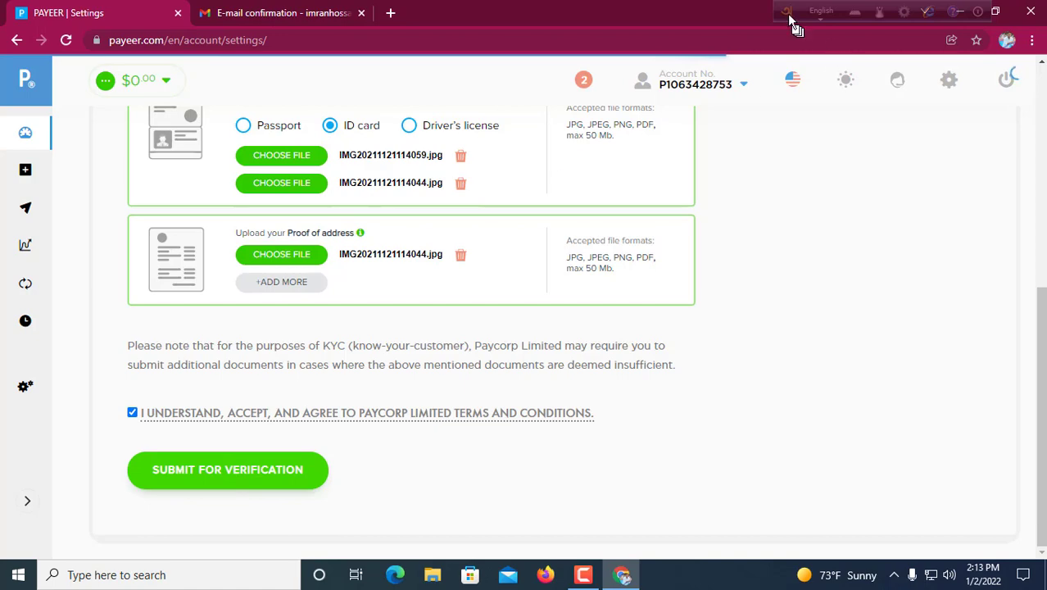
mouse_move(871, 74)
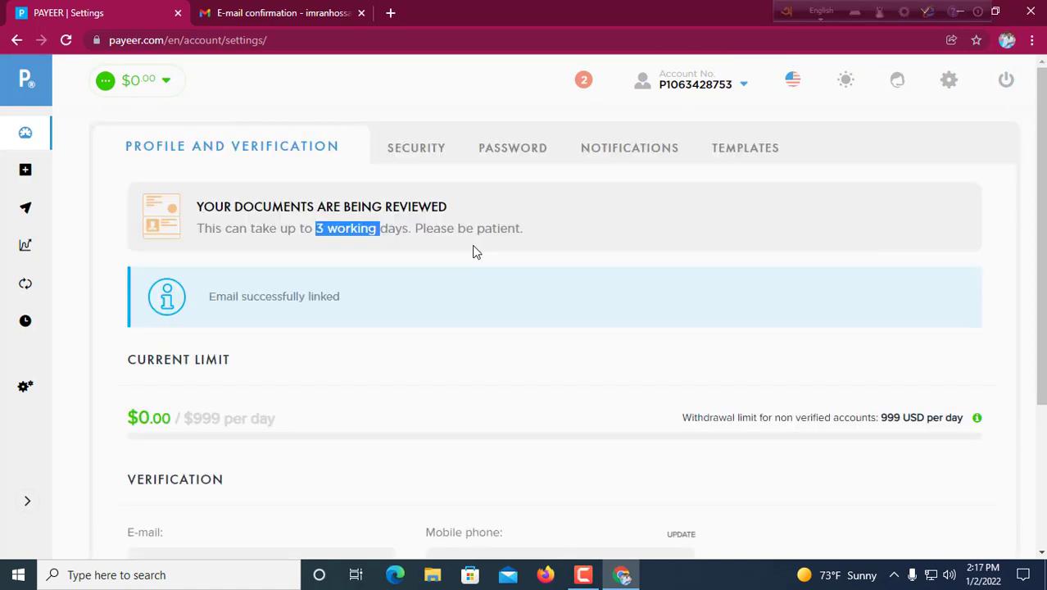
scroll(474, 252, "down", 3)
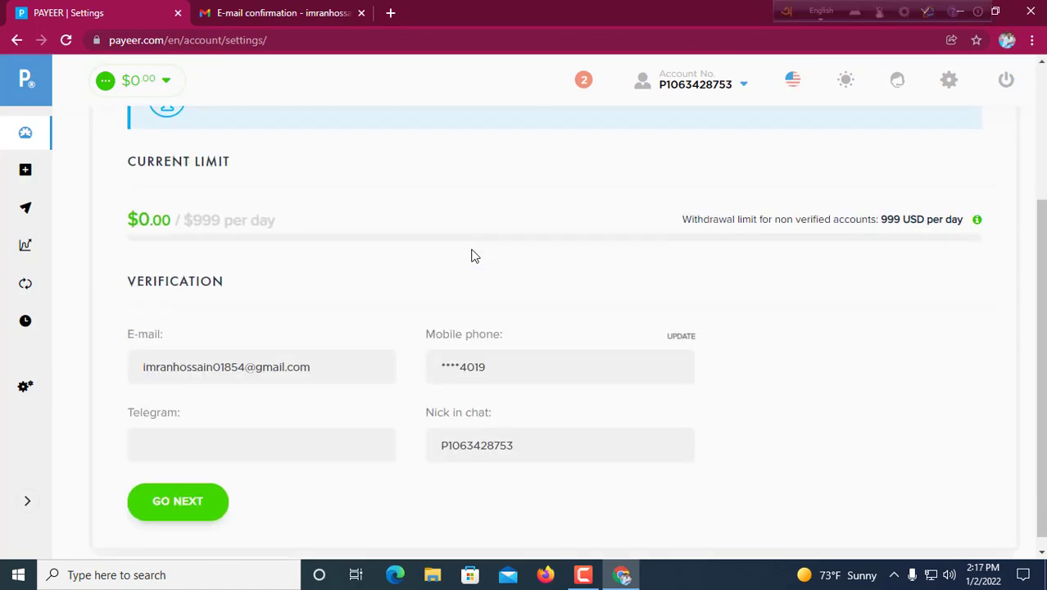
scroll(483, 257, "up", 3)
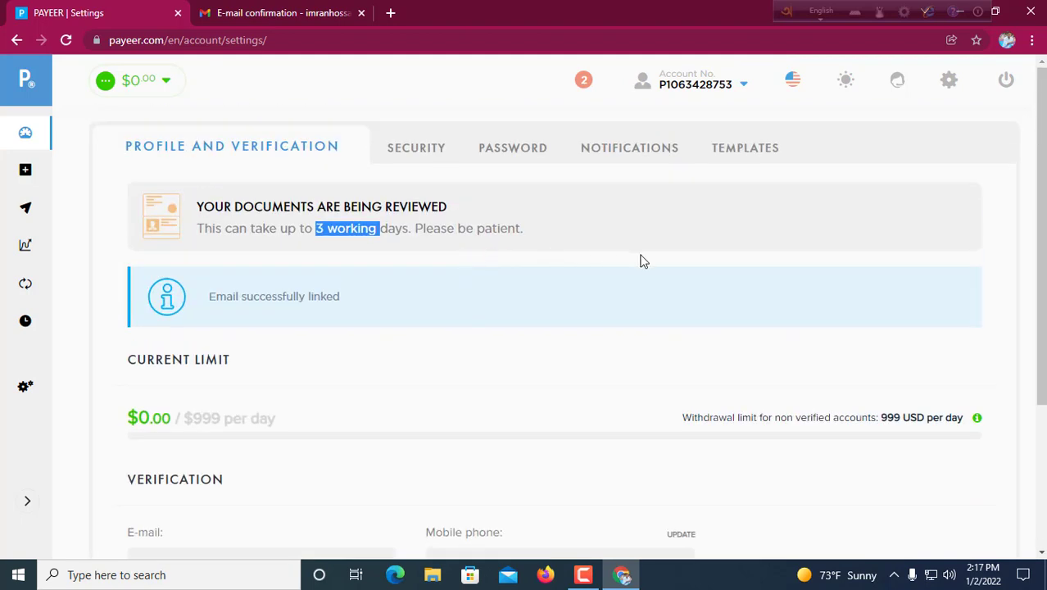
scroll(643, 260, "down", 2)
left_click_drag(682, 264, 968, 270)
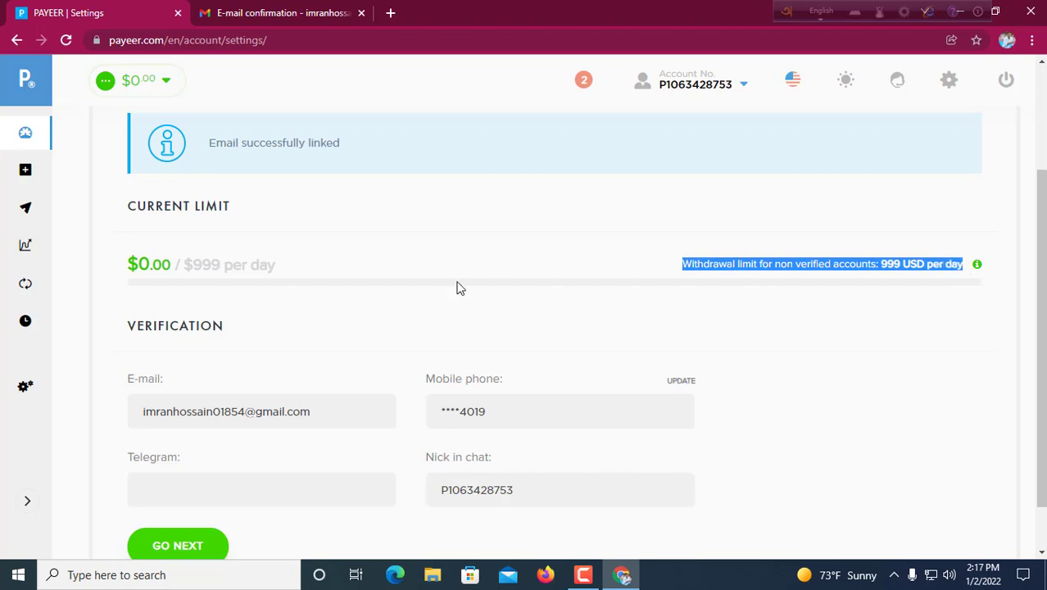
scroll(8, 335, "up", 2)
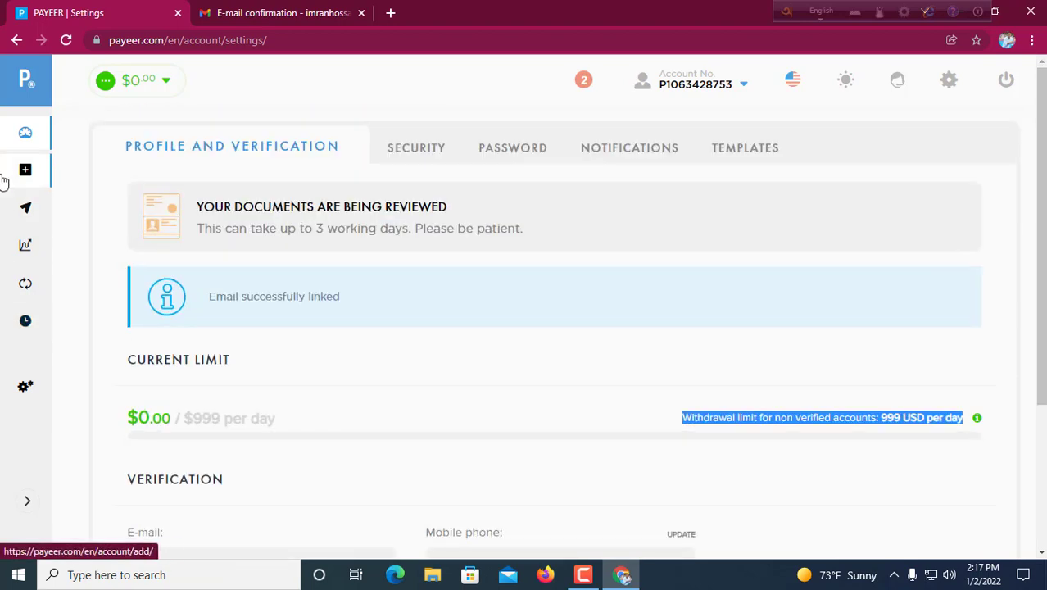
left_click(30, 390)
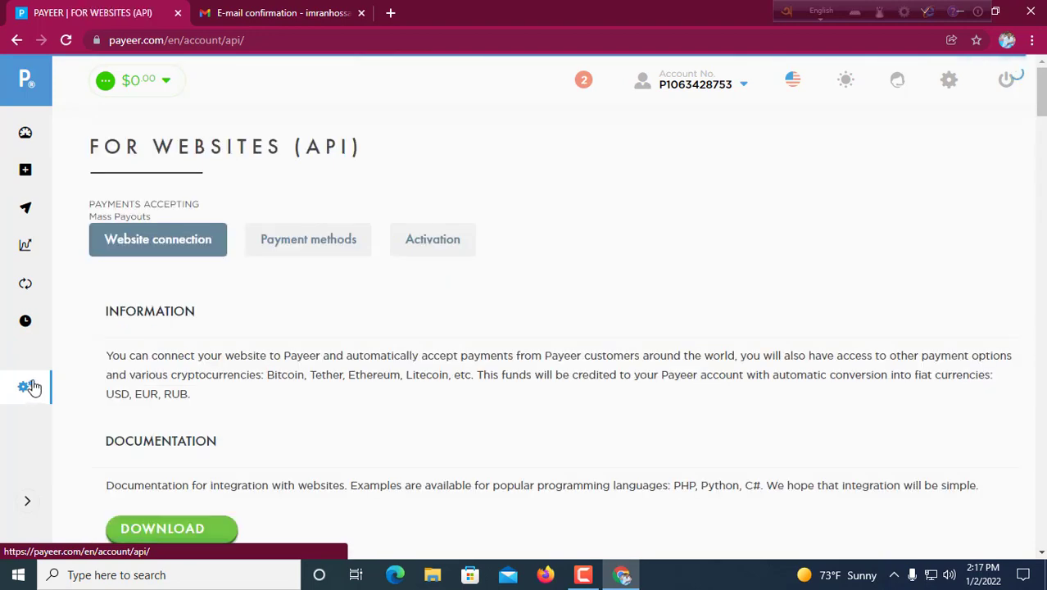
- Go from the transaction History page to the currency Exchange page
left_click(26, 319)
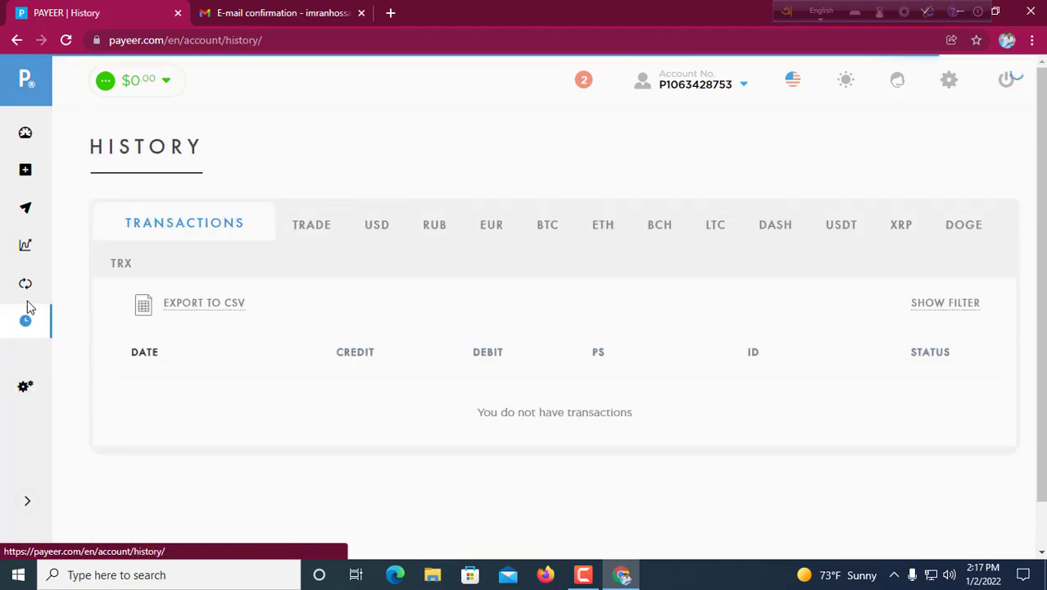
left_click(30, 283)
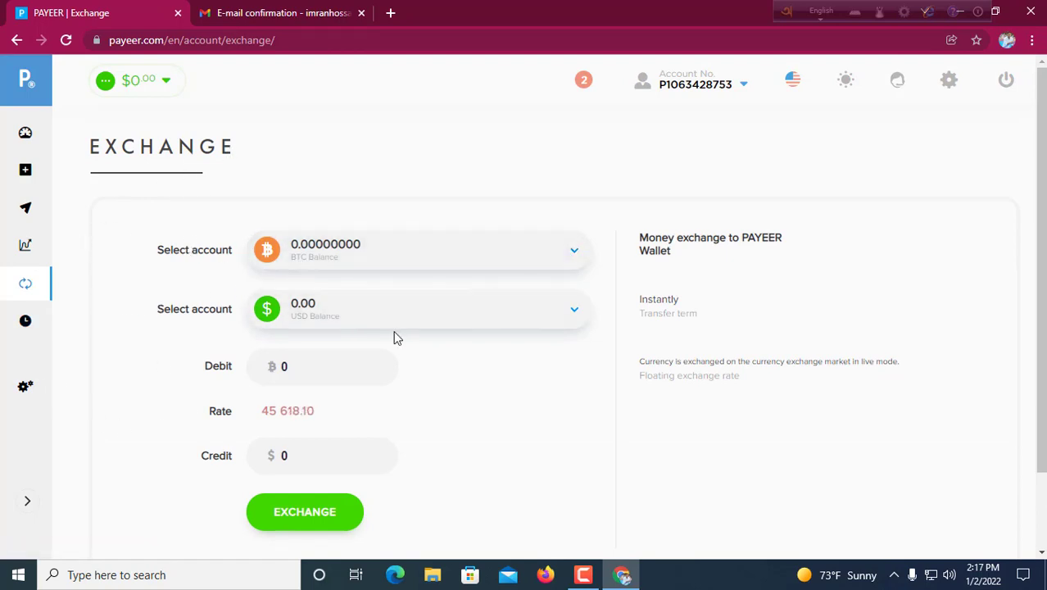
- Browse the dropdown of accounts available to exchange from, then close it
left_click(440, 254)
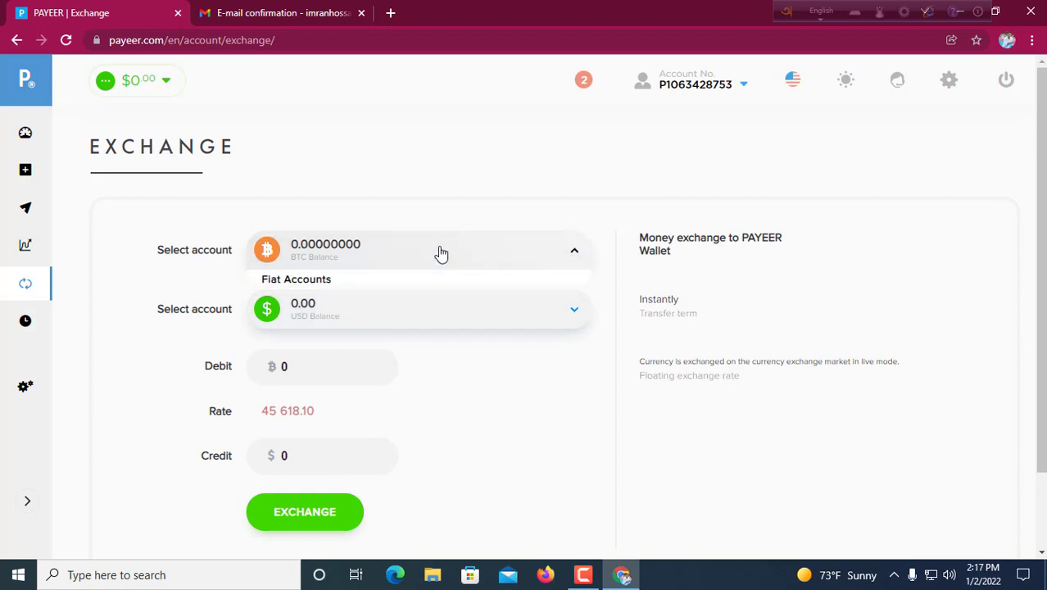
scroll(352, 401, "down", 3)
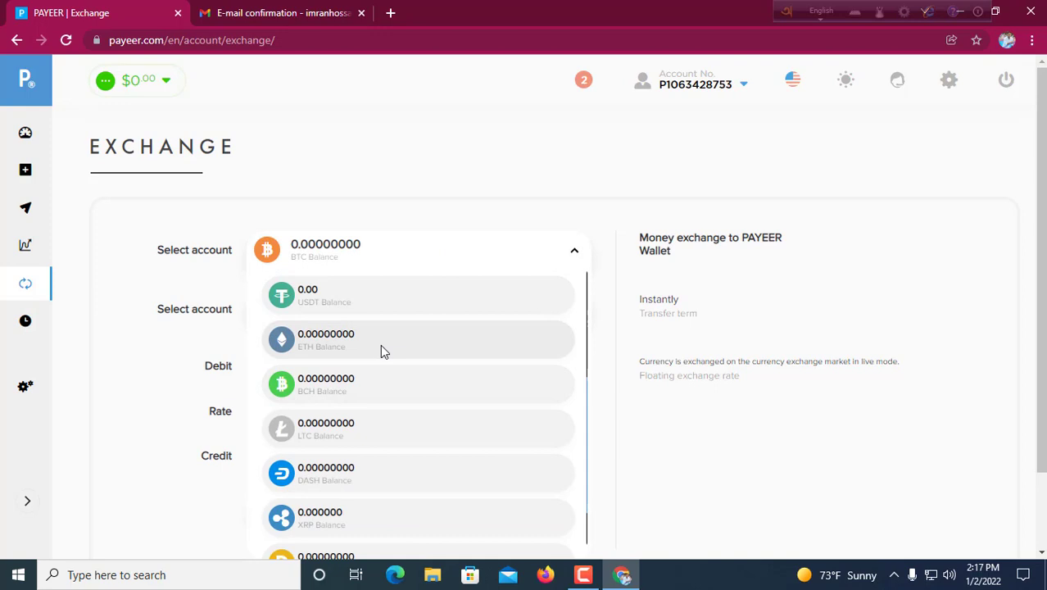
scroll(380, 345, "down", 5)
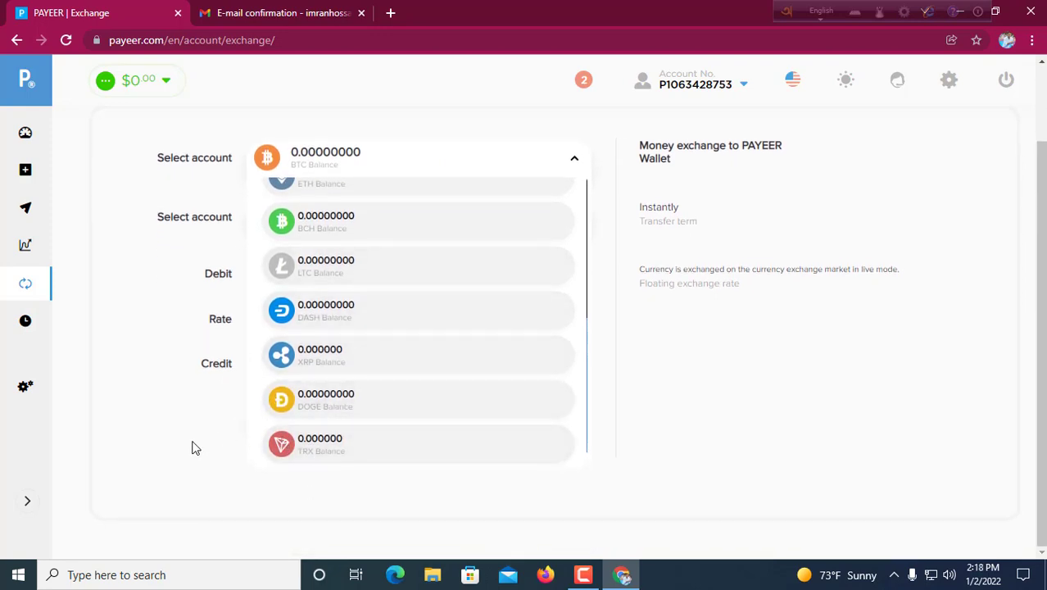
left_click(356, 163)
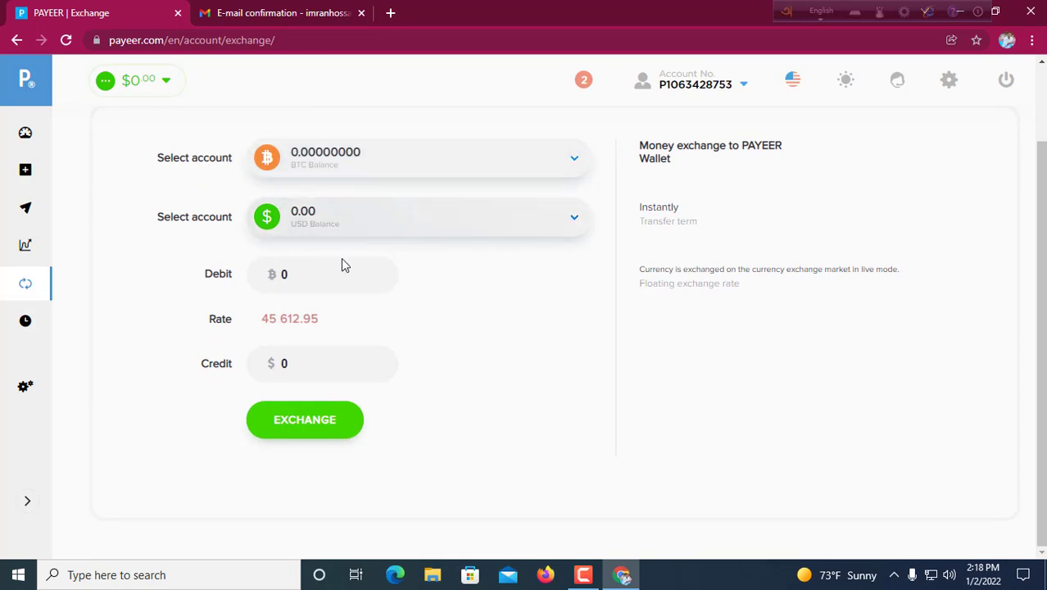
- Visit the Transfer page, then go to the account's Balance page via MY ACCOUNT
scroll(340, 385, "up", 2)
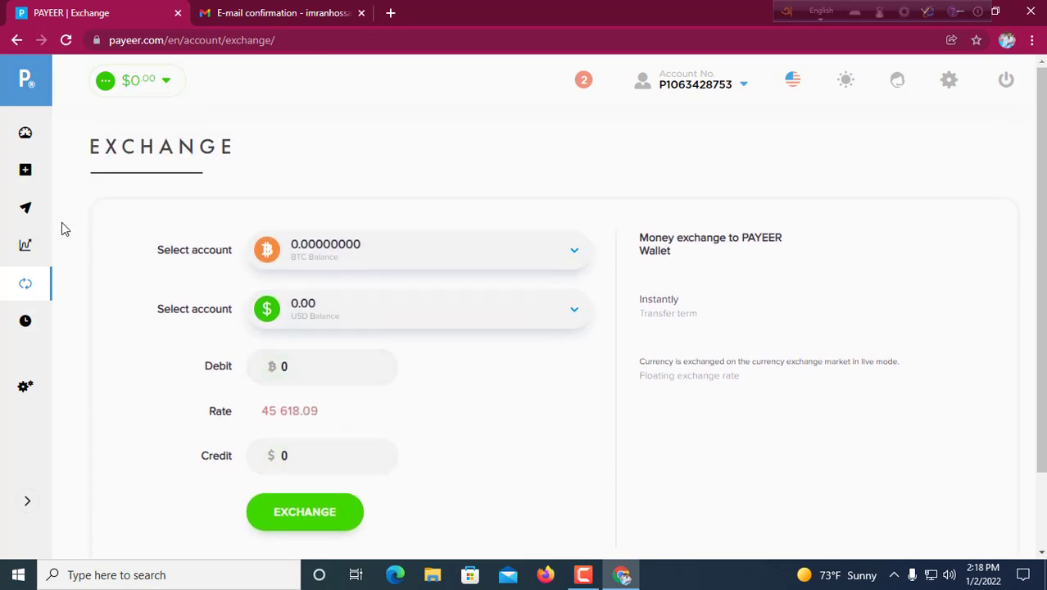
left_click(27, 208)
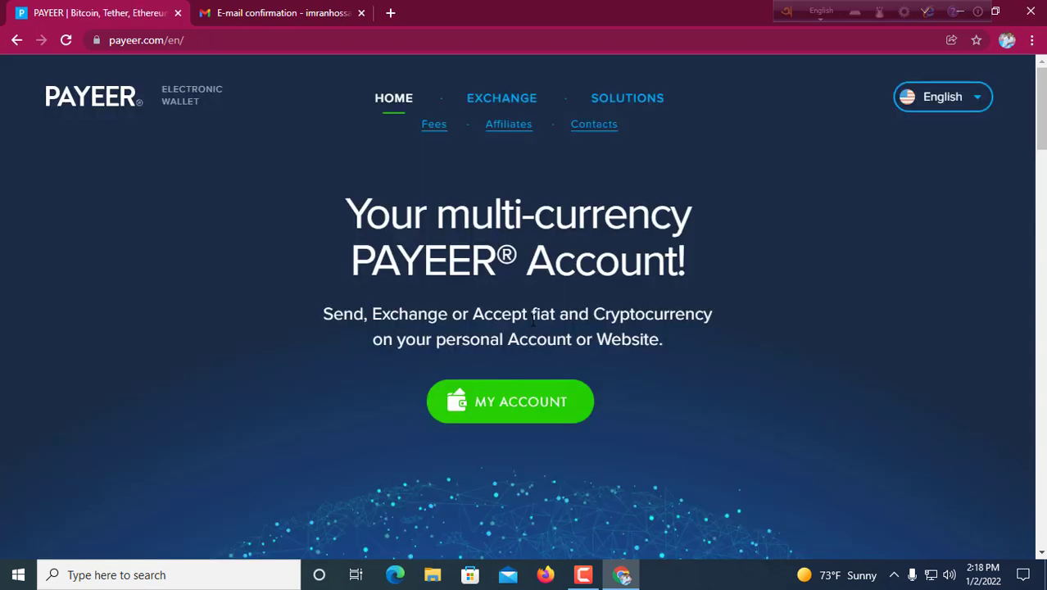
left_click(516, 408)
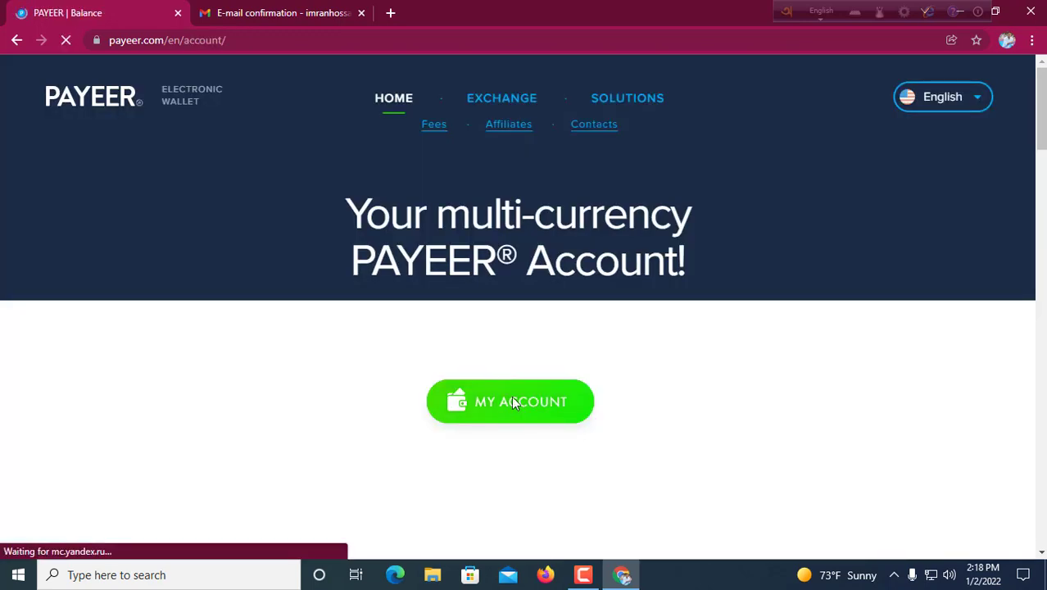